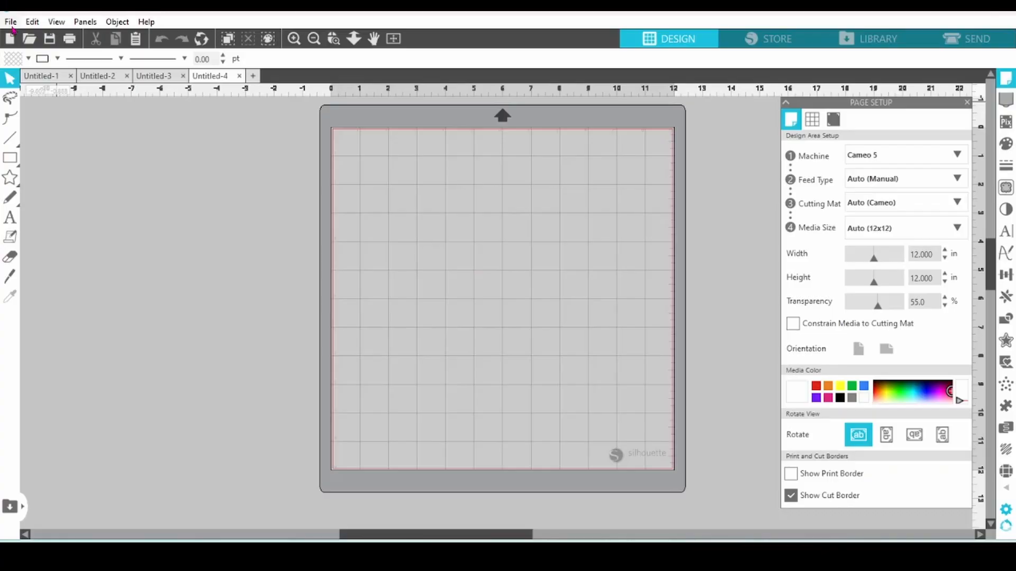
Merge the wide diagonal red-and-white stripe pattern from the Red-and-White-Striped folder into the design.
click(11, 21)
click(37, 112)
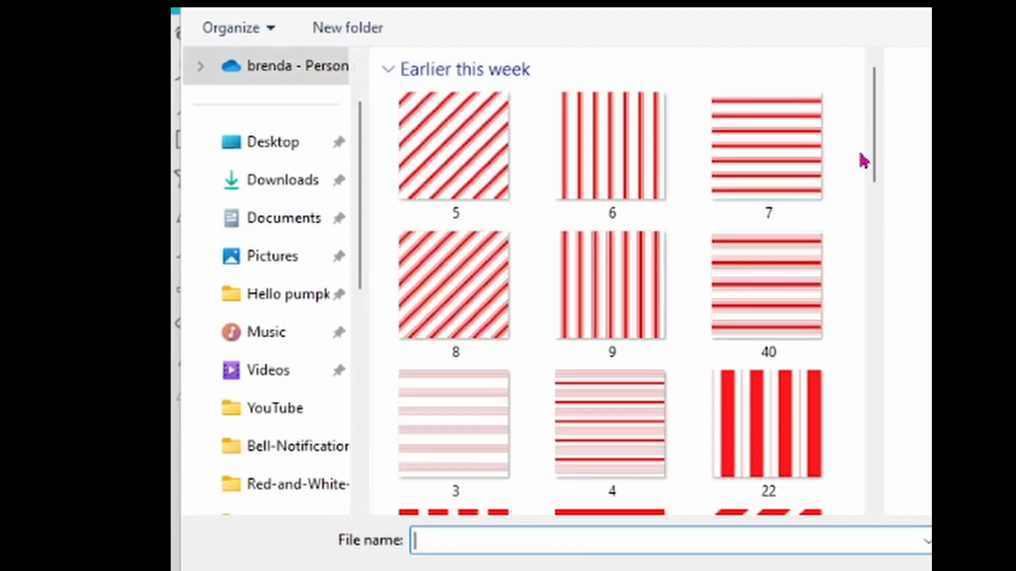
drag(875, 154, 874, 222)
double_click(766, 356)
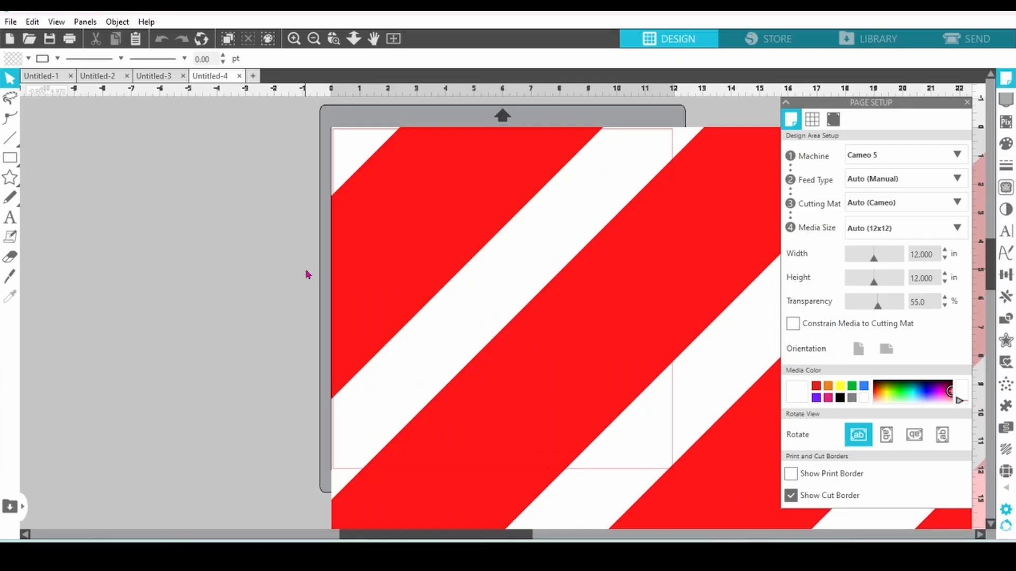
Merge the thin horizontal red stripe pattern, file 7, into the design.
click(12, 23)
click(38, 111)
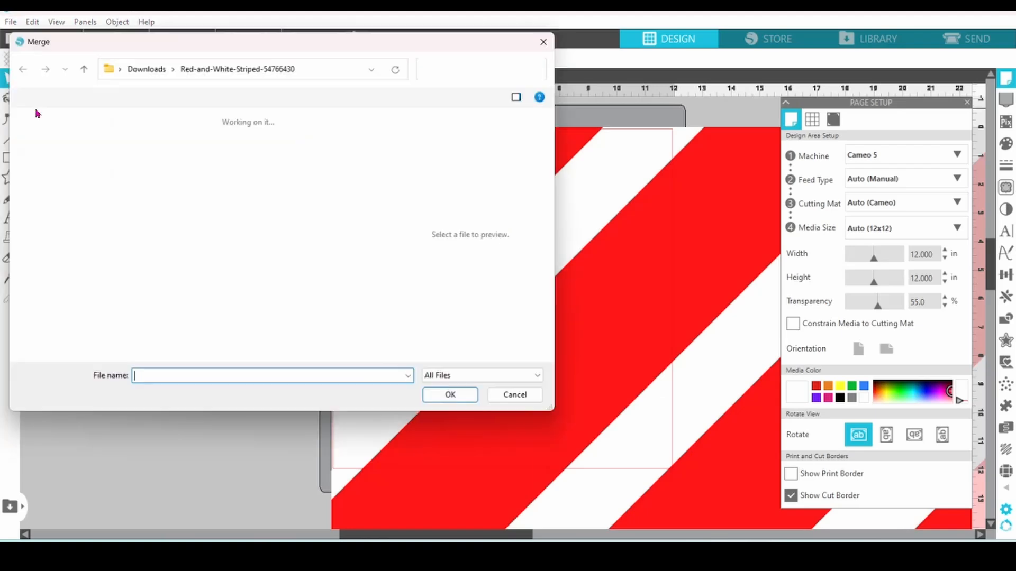
double_click(319, 186)
Merge the bold horizontal red stripe pattern, file 20, into the design.
click(12, 23)
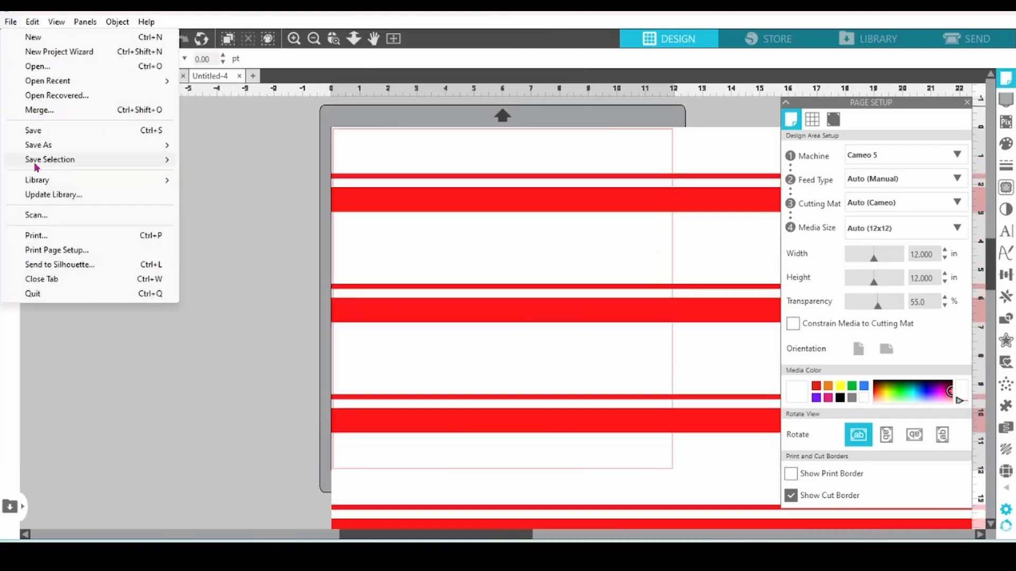
click(46, 108)
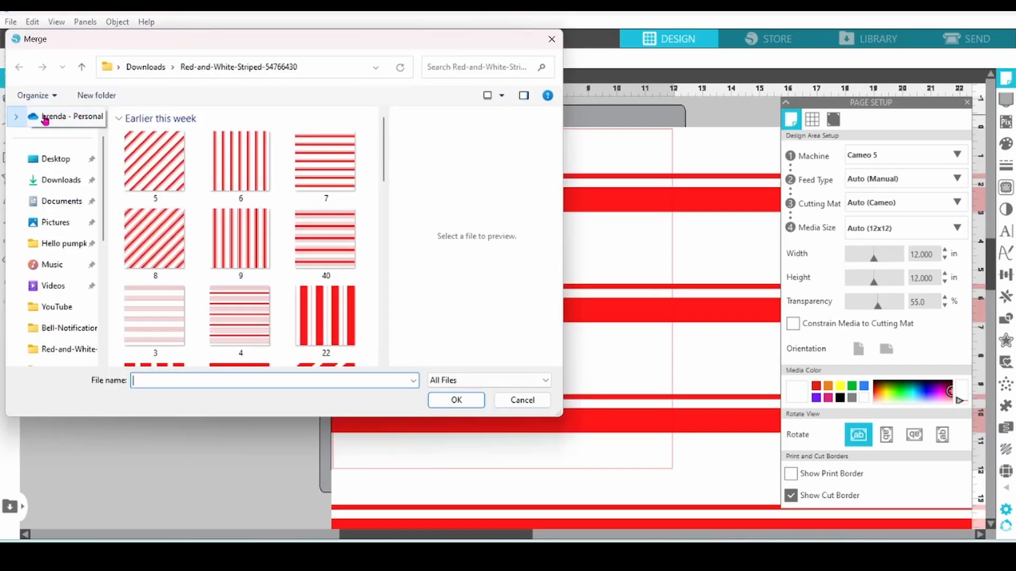
scroll(384, 176, down, 5)
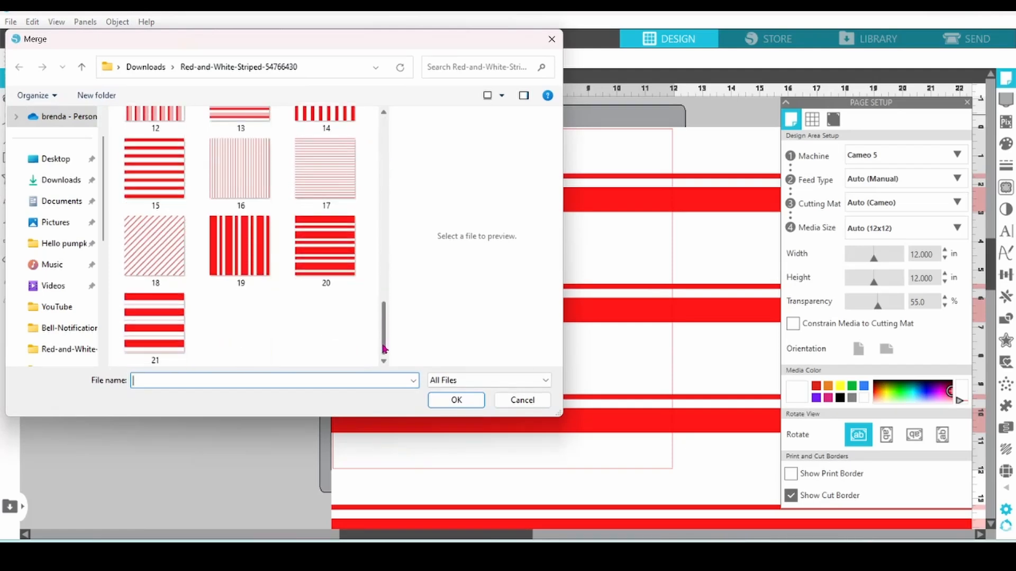
click(319, 238)
double_click(319, 238)
Resize all three stripe patterns together to 4.1 by 4.1 in and place them on the mat.
drag(267, 168, 465, 281)
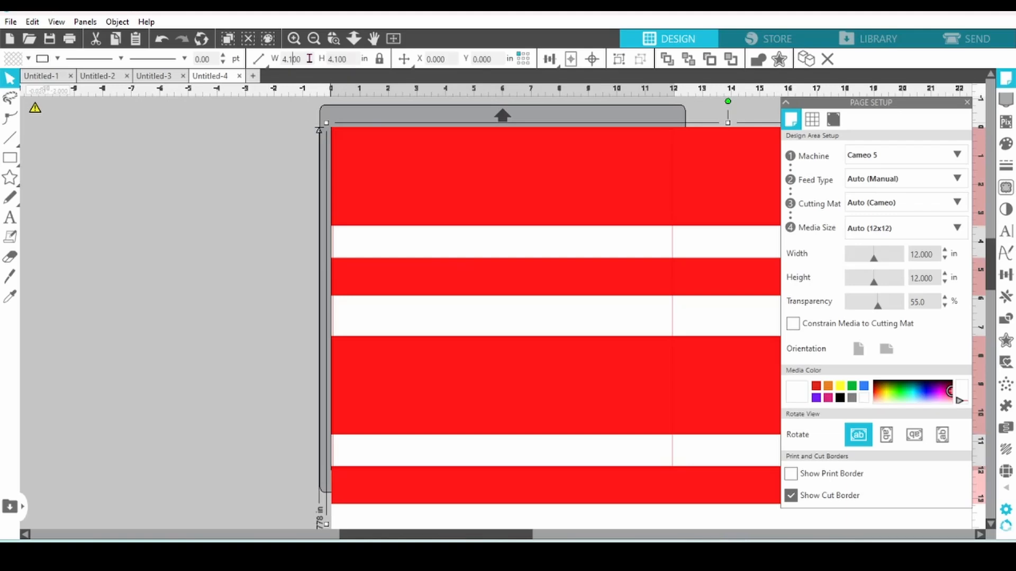
key(Return)
drag(729, 501, 439, 205)
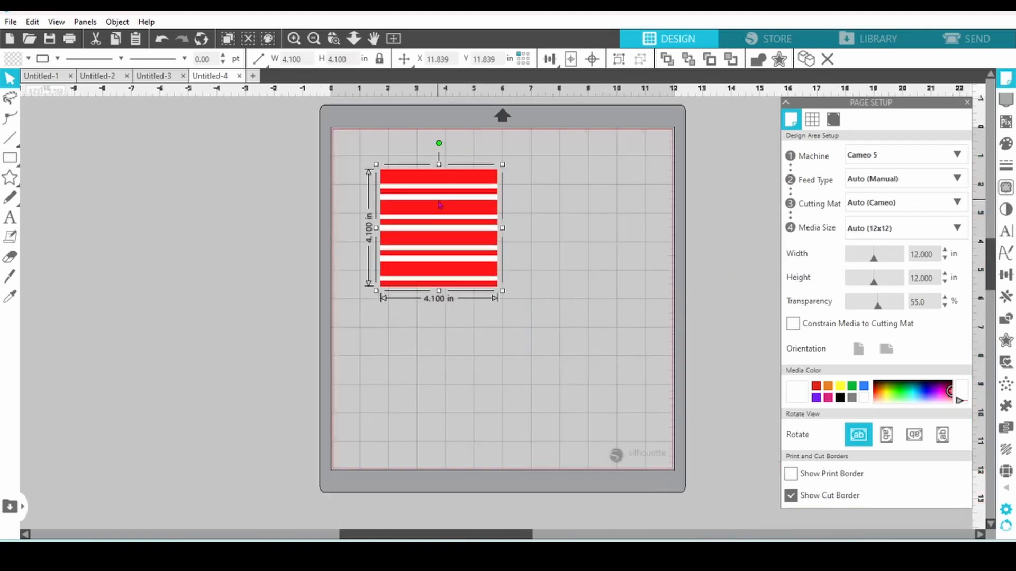
Spread the stacked patterns apart, with the bold stripes beside the diagonal ones and the thin stripes below.
click(536, 278)
drag(467, 266, 571, 261)
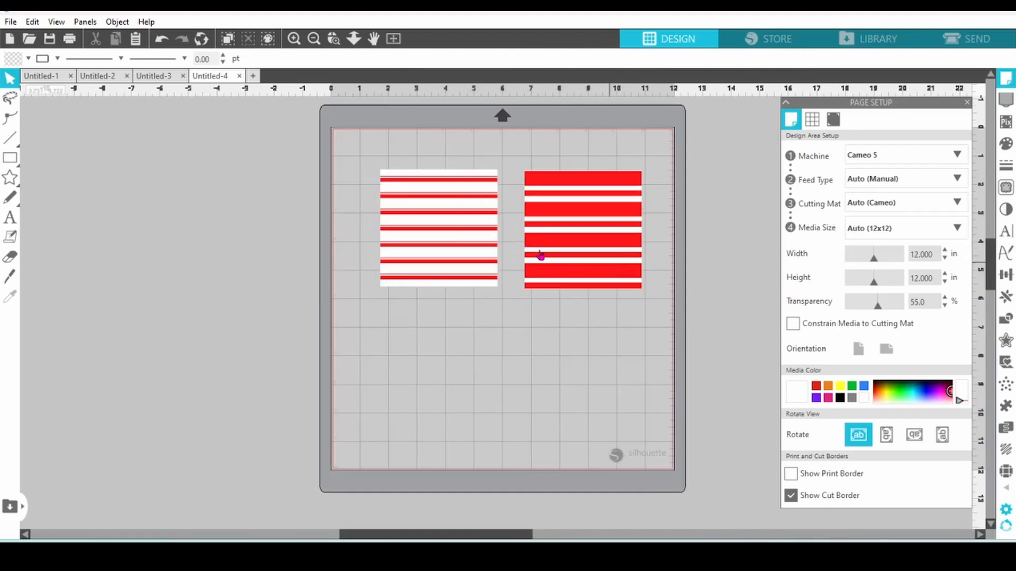
drag(494, 254, 565, 398)
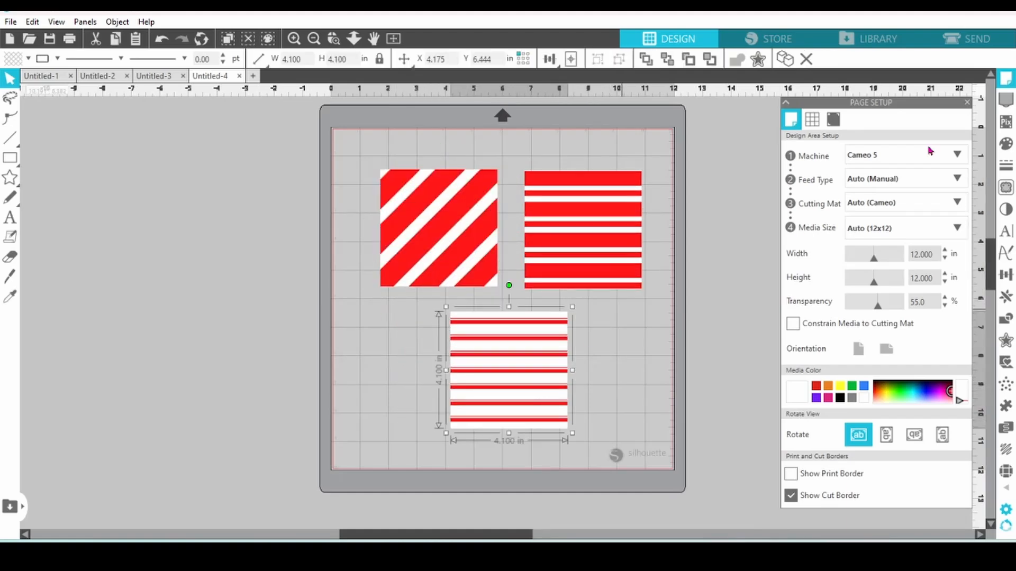
Rotate the thin-striped pattern to 90° so its stripes run vertically.
click(1005, 277)
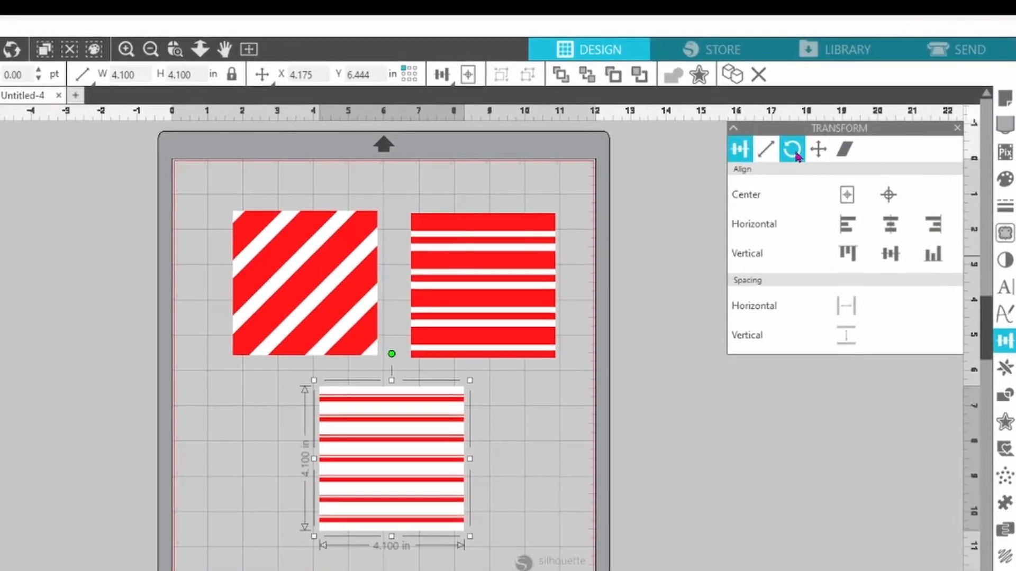
click(794, 153)
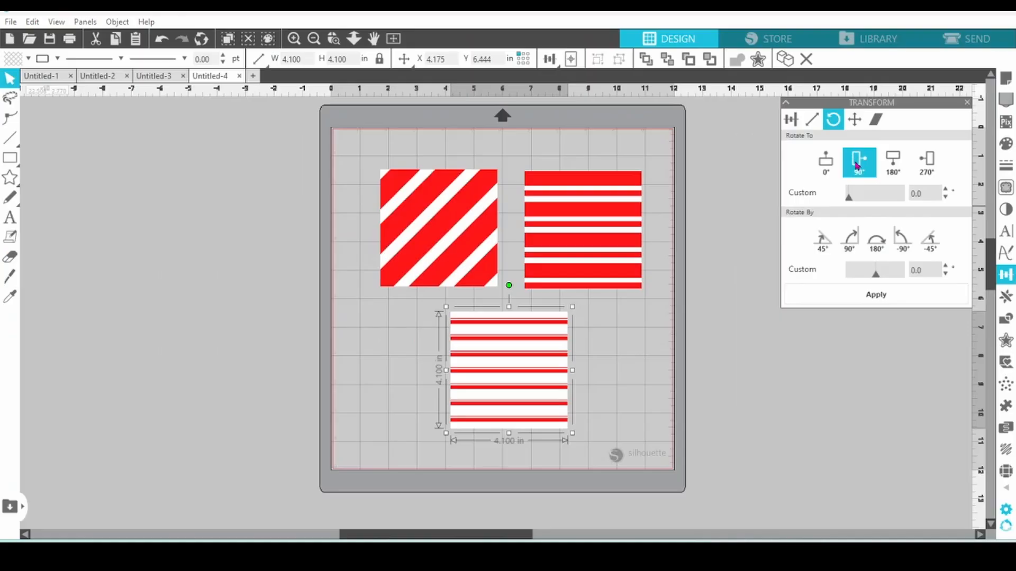
click(858, 166)
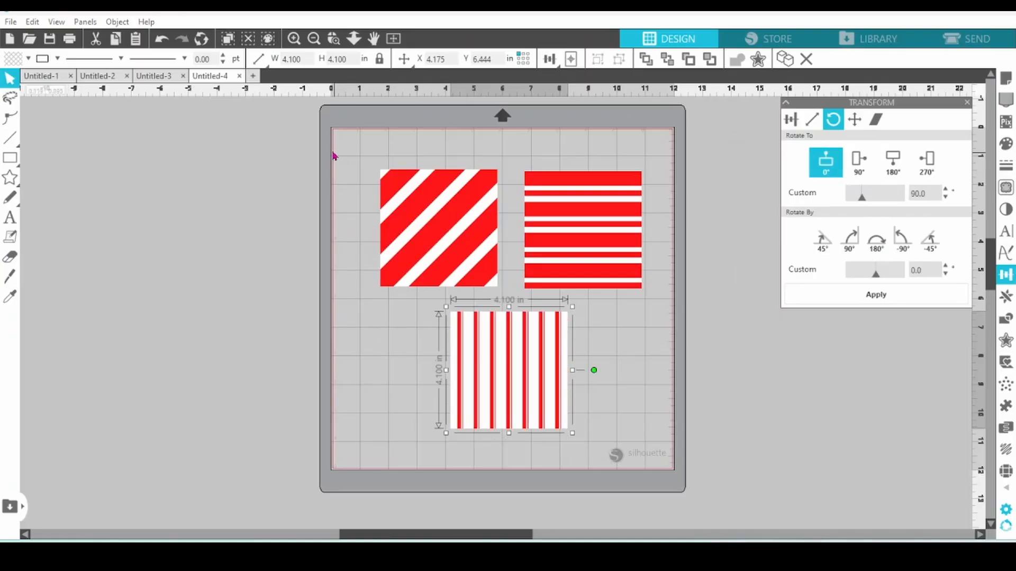
Move all three stripe patterns together off the mat into the empty space to its left.
drag(334, 156, 596, 347)
drag(500, 355, 158, 314)
click(290, 363)
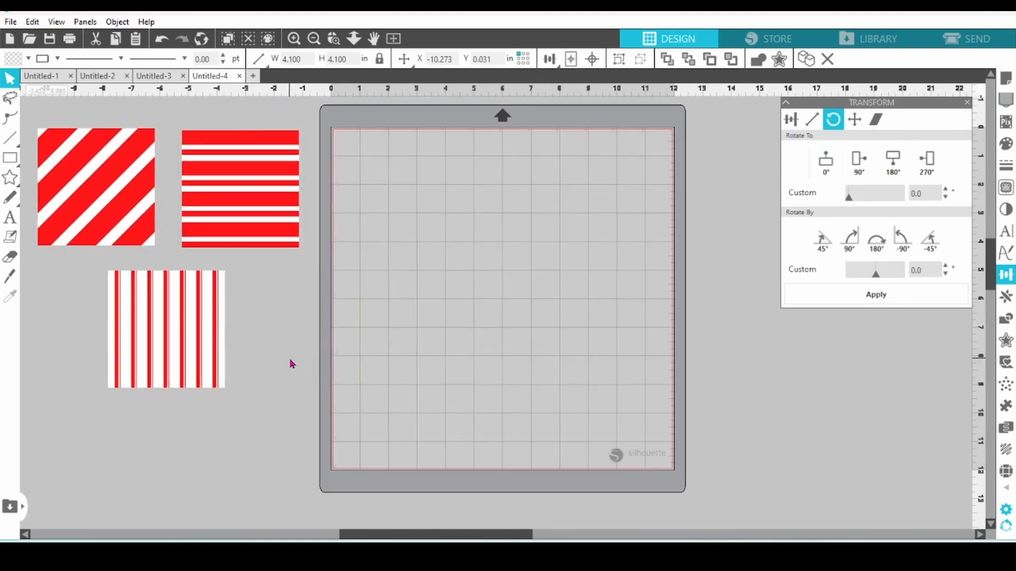
Add the text "HO" in the upper-left area of the mat.
click(7, 225)
click(413, 244)
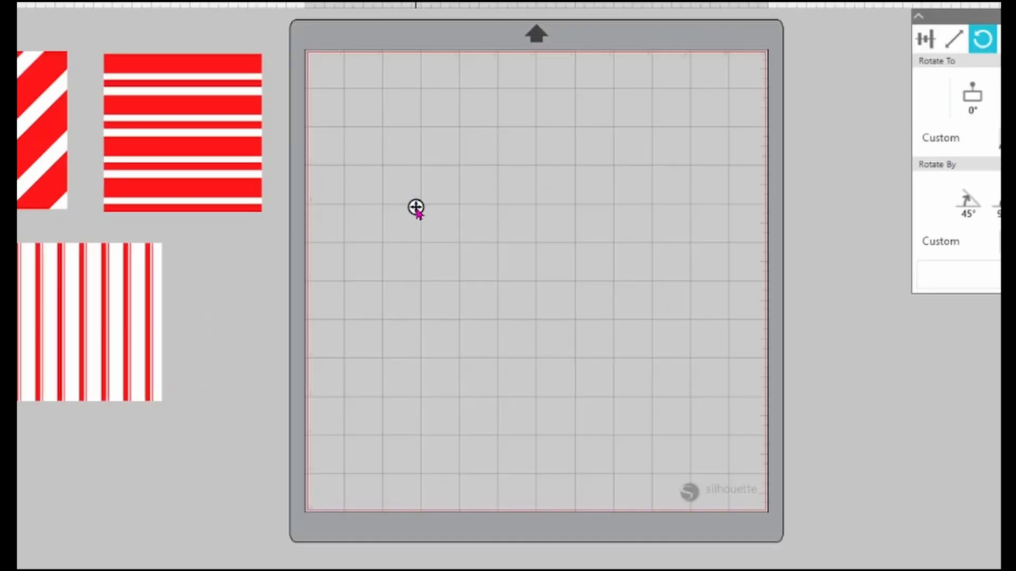
text(HO)
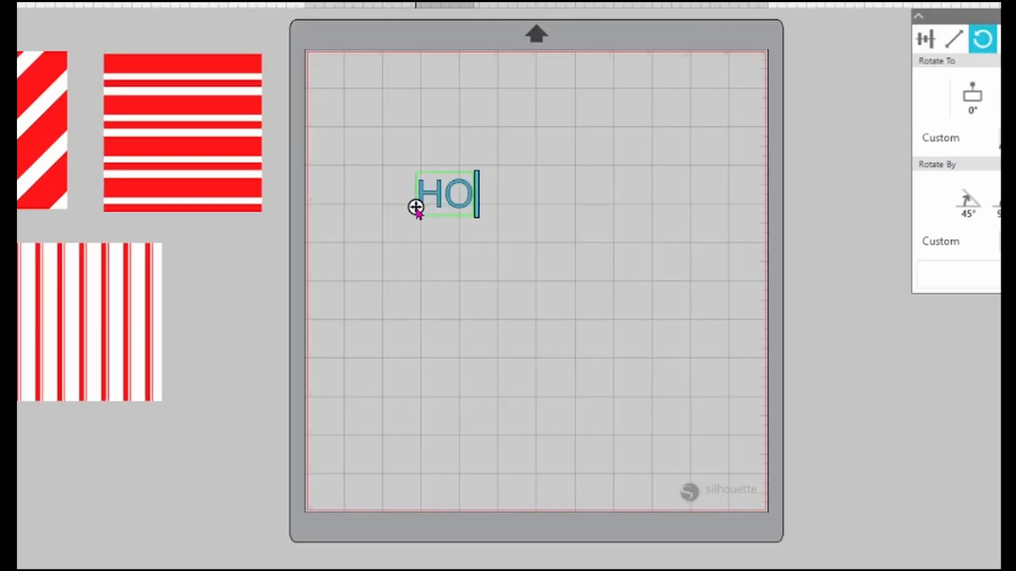
click(449, 213)
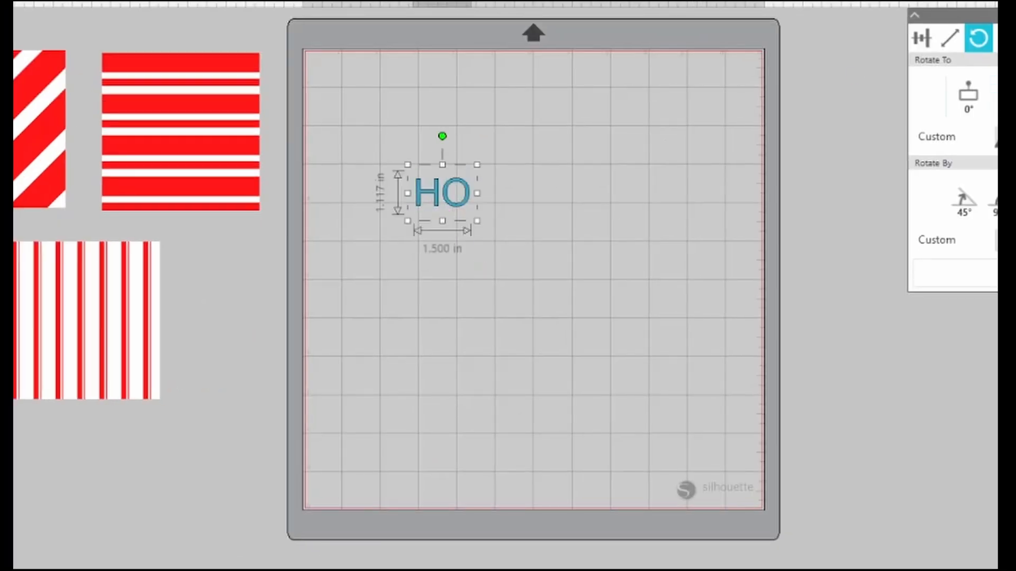
Change the HO text's font to BFC Wild Thing Shine and fill it with black.
click(1015, 201)
click(1015, 234)
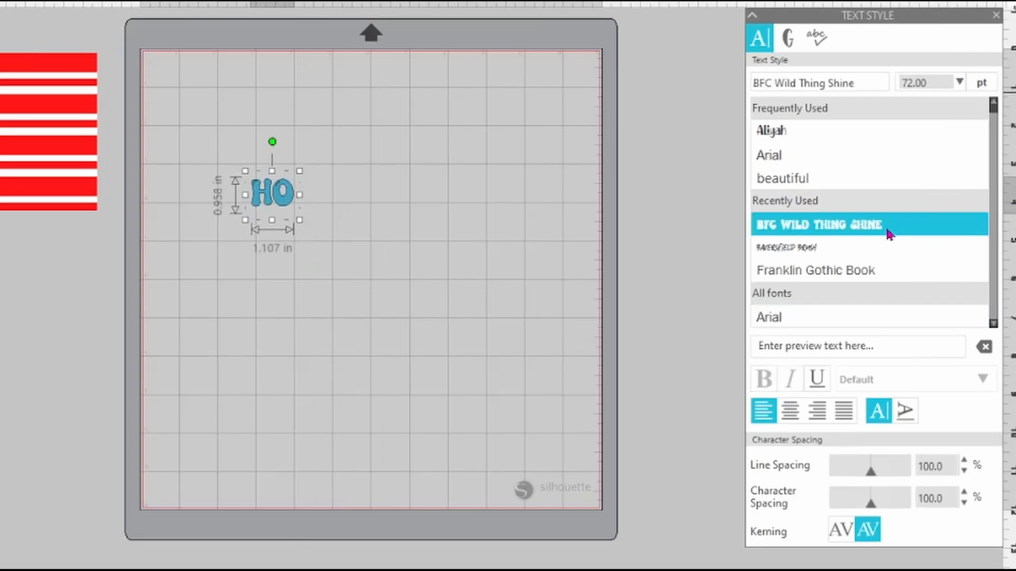
click(417, 249)
click(288, 211)
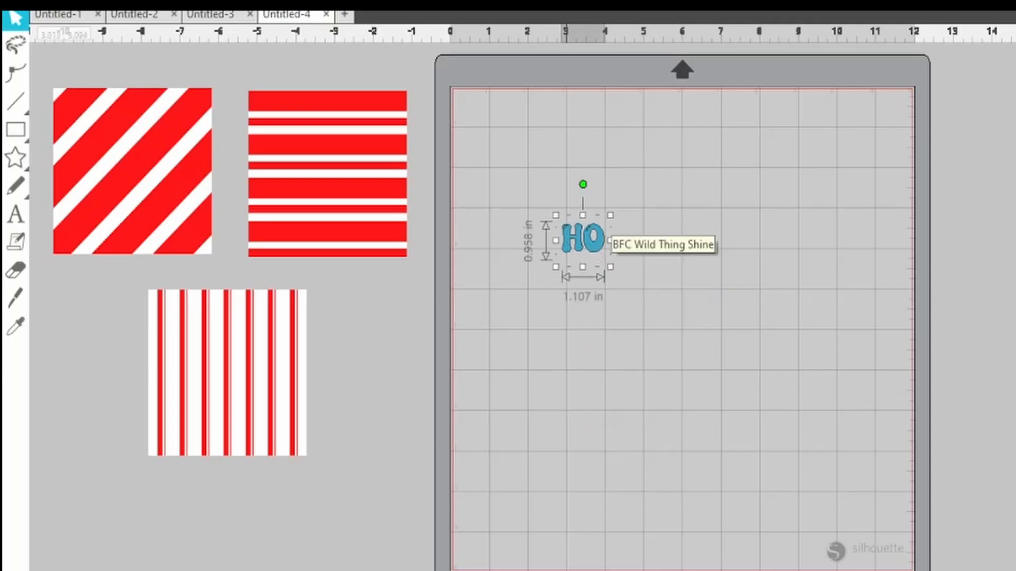
click(0, 0)
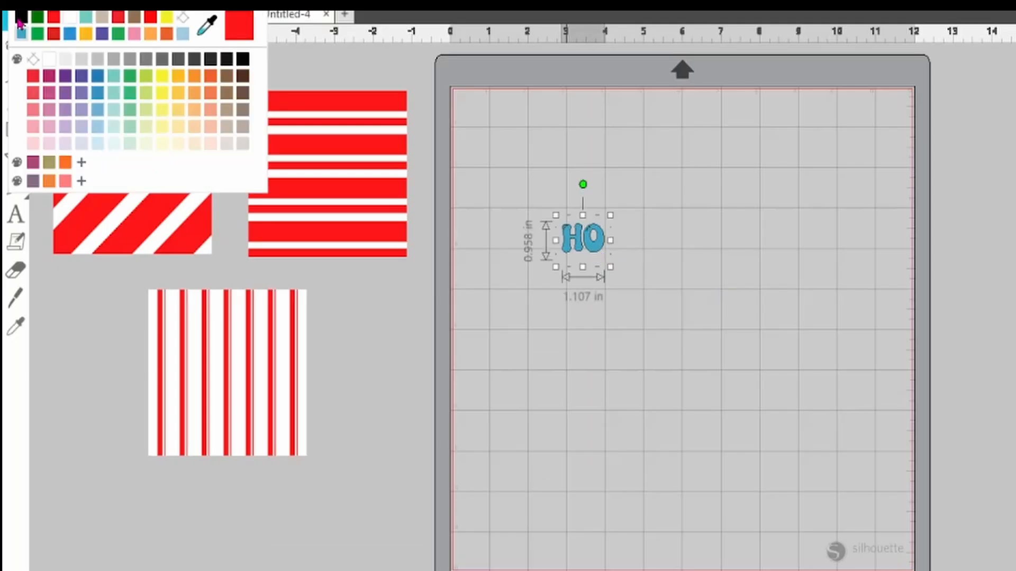
click(20, 18)
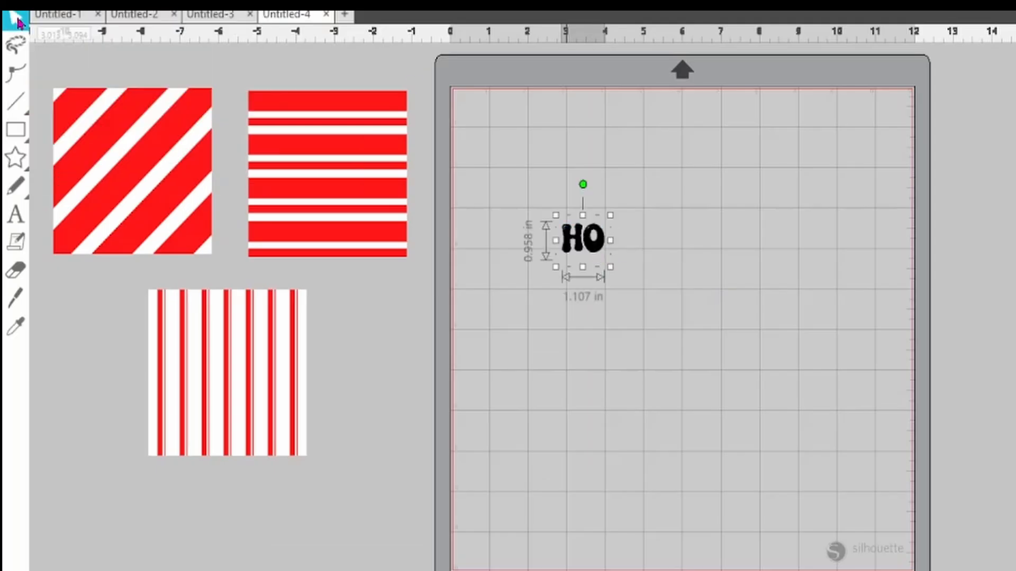
Place the HO text over the bold horizontal stripe pattern and enlarge it to about 3.9 in wide.
drag(562, 244, 268, 147)
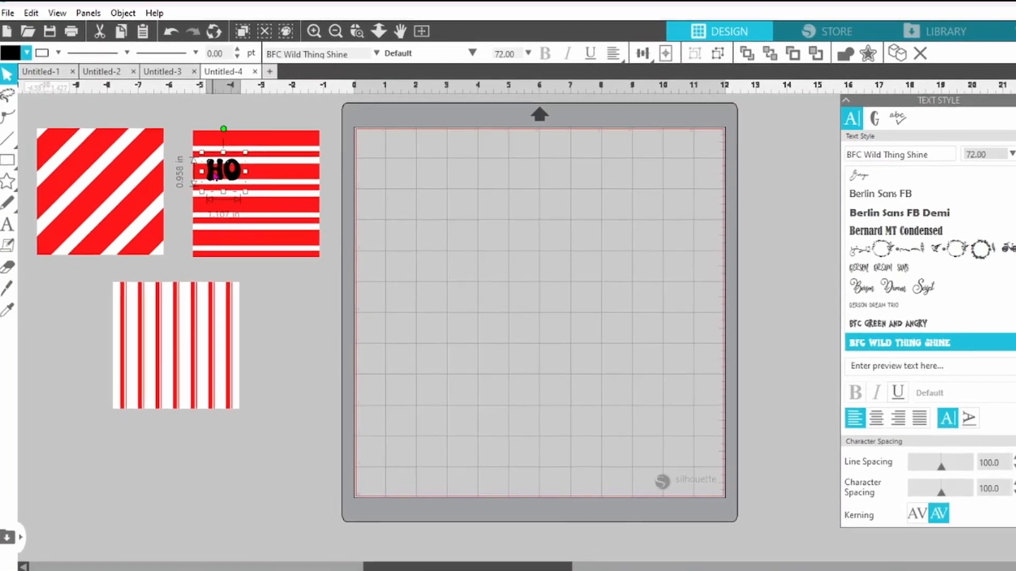
drag(256, 204, 407, 261)
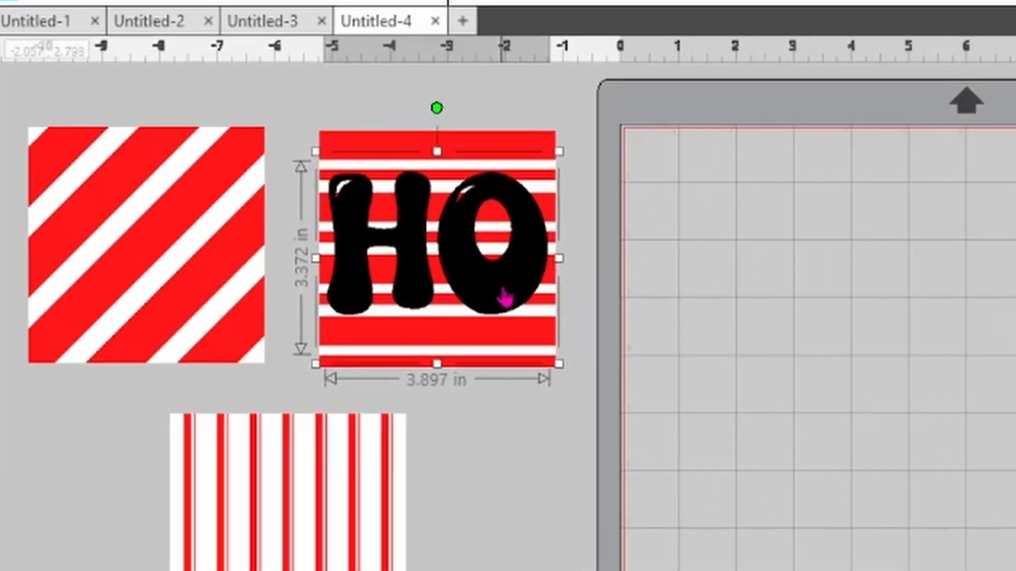
Duplicate the HO text twice, placing one copy over the diagonal stripe pattern and the other on the mat.
click(786, 61)
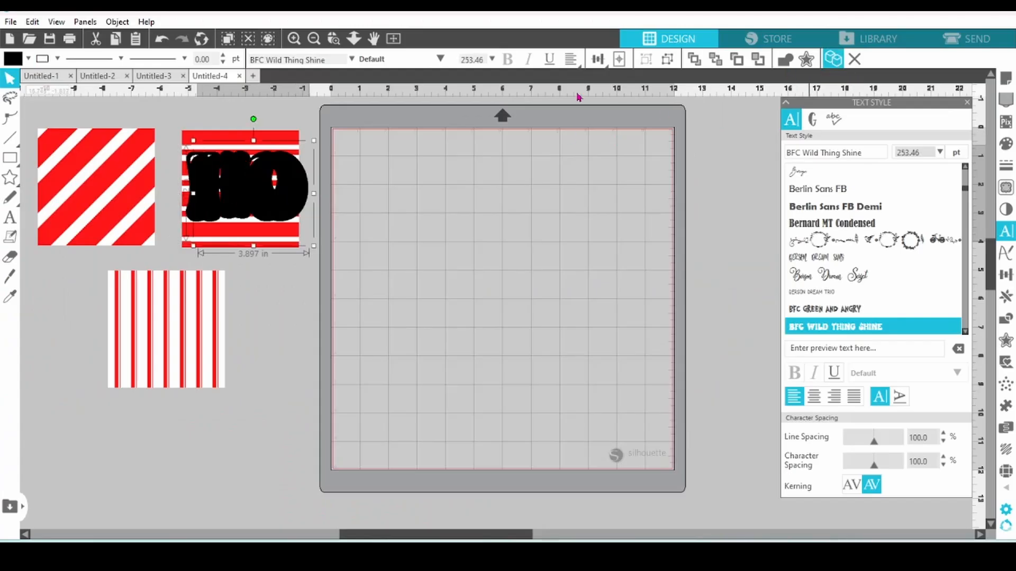
drag(299, 196, 141, 194)
click(283, 211)
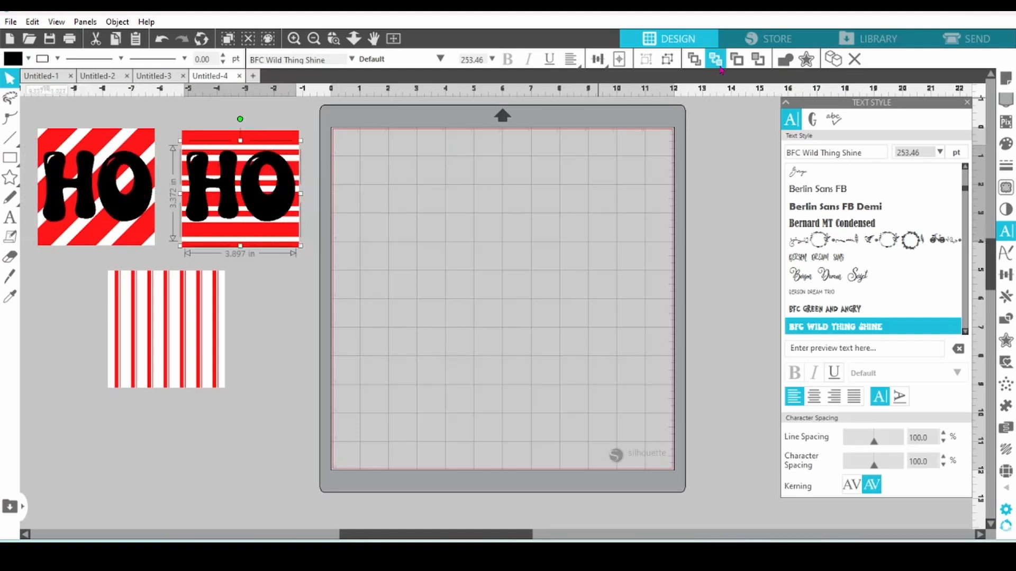
click(833, 59)
drag(301, 193, 496, 207)
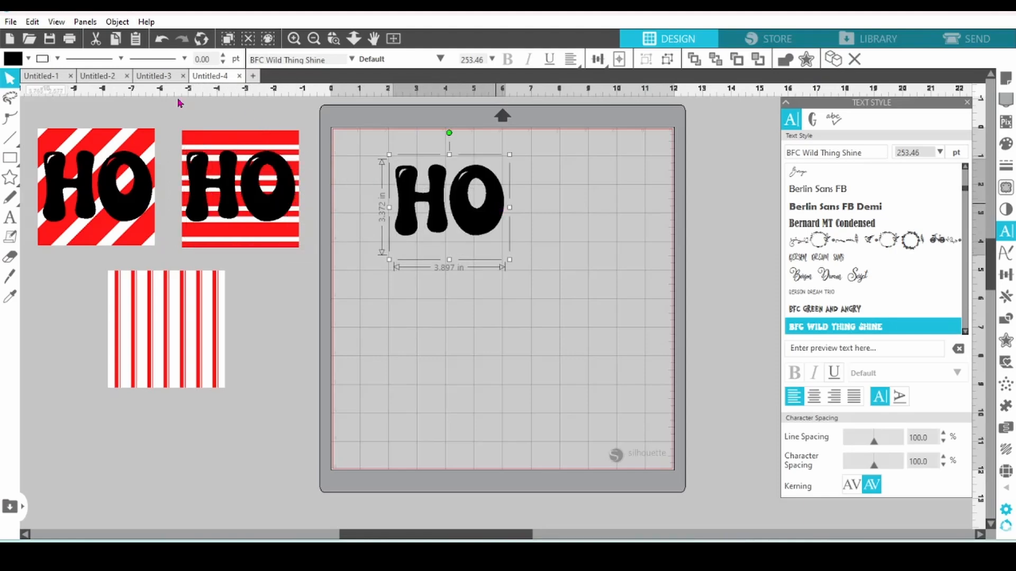
Merge Santa Hat-03 from the svg folder into the design.
click(10, 21)
click(32, 109)
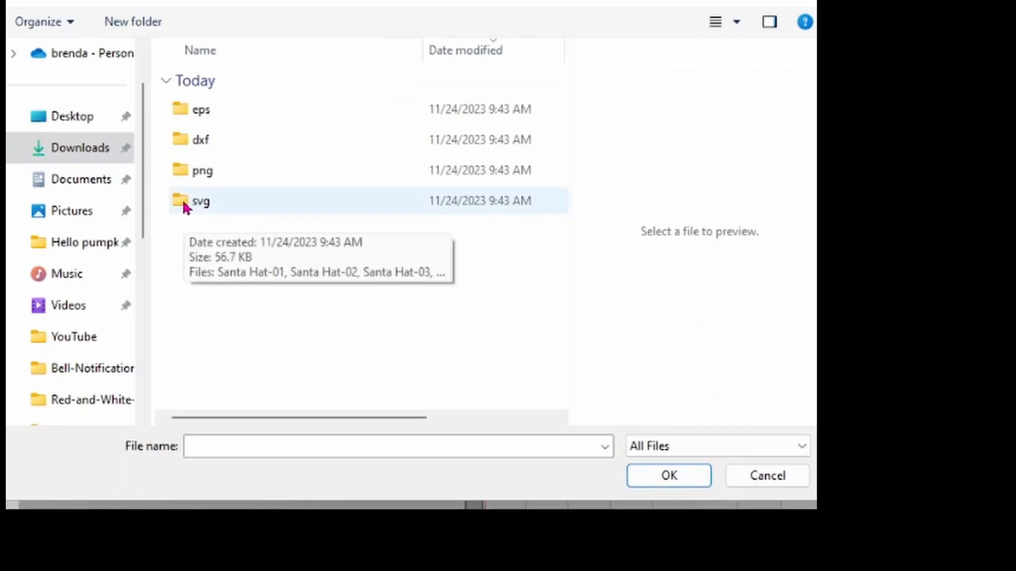
double_click(183, 202)
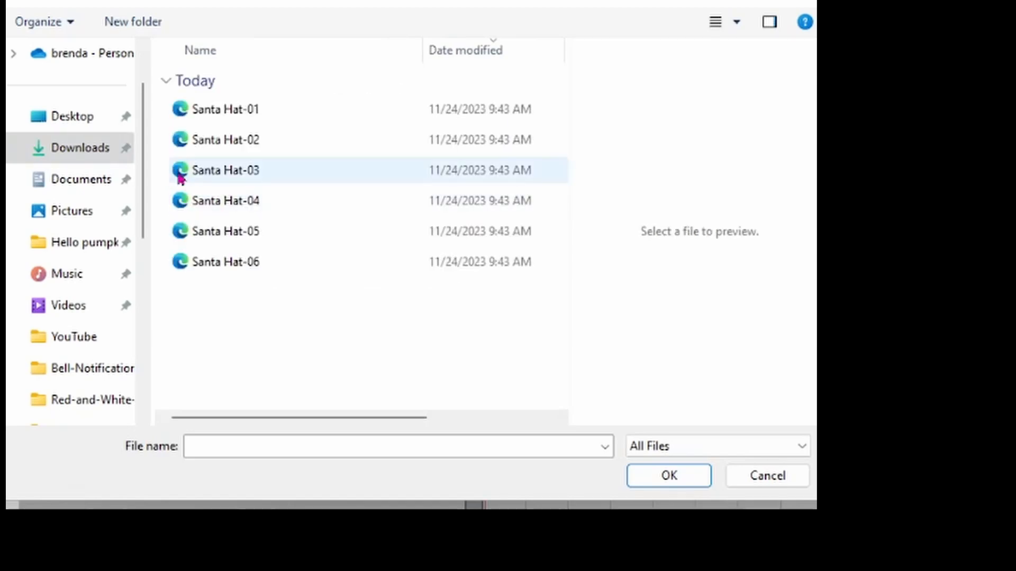
click(181, 175)
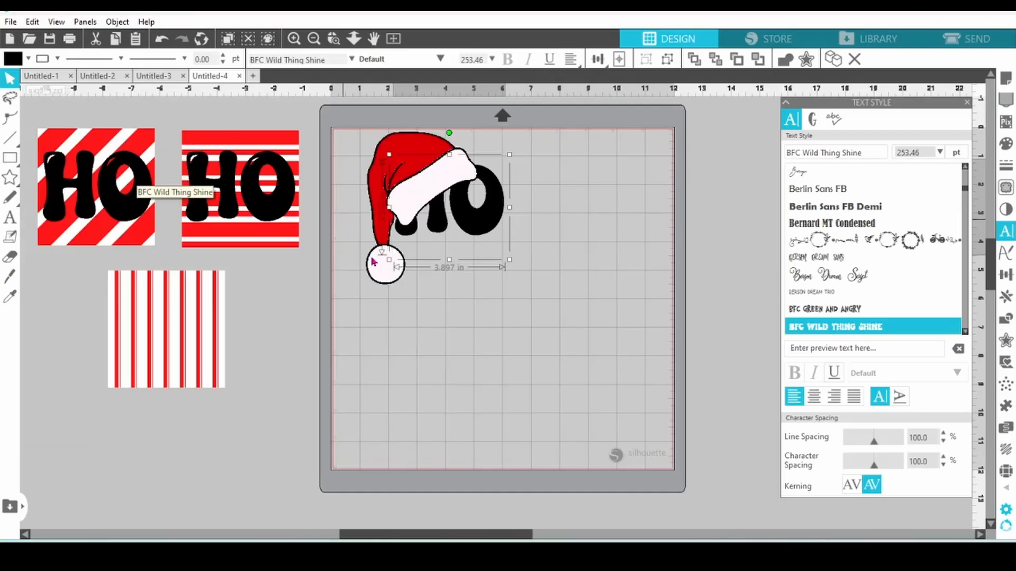
Move the HO text on the mat away from the Santa hat and flip the hat horizontally.
click(379, 336)
drag(478, 235, 686, 216)
right_click(409, 193)
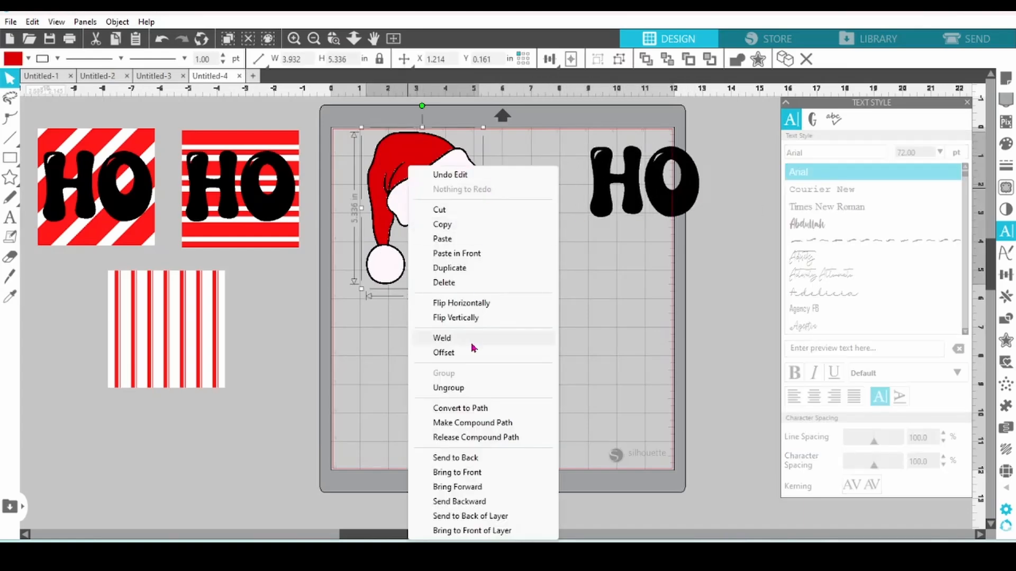
click(471, 303)
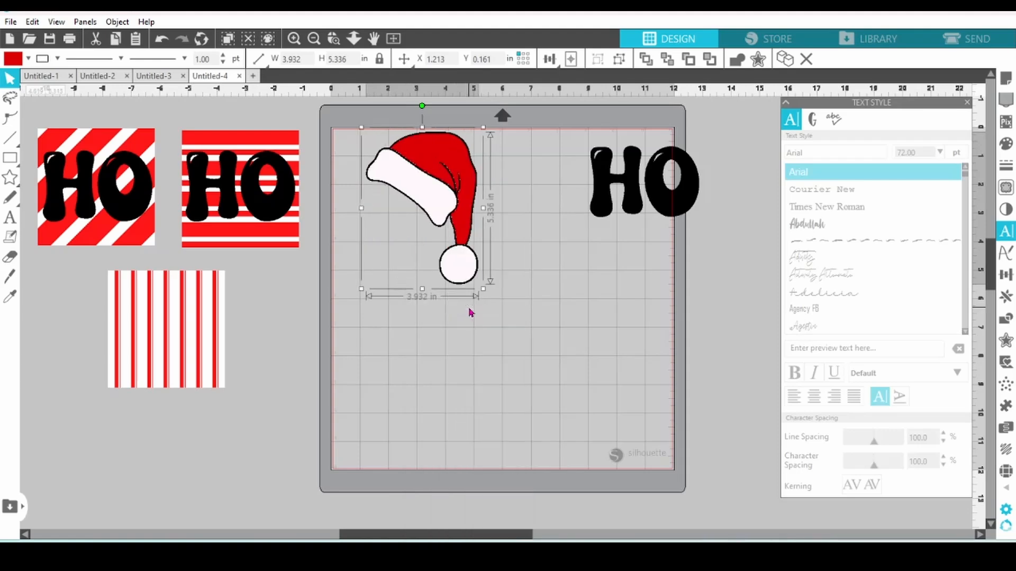
Ungroup the Santa hat and move its coloured pieces below the black outline.
right_click(462, 285)
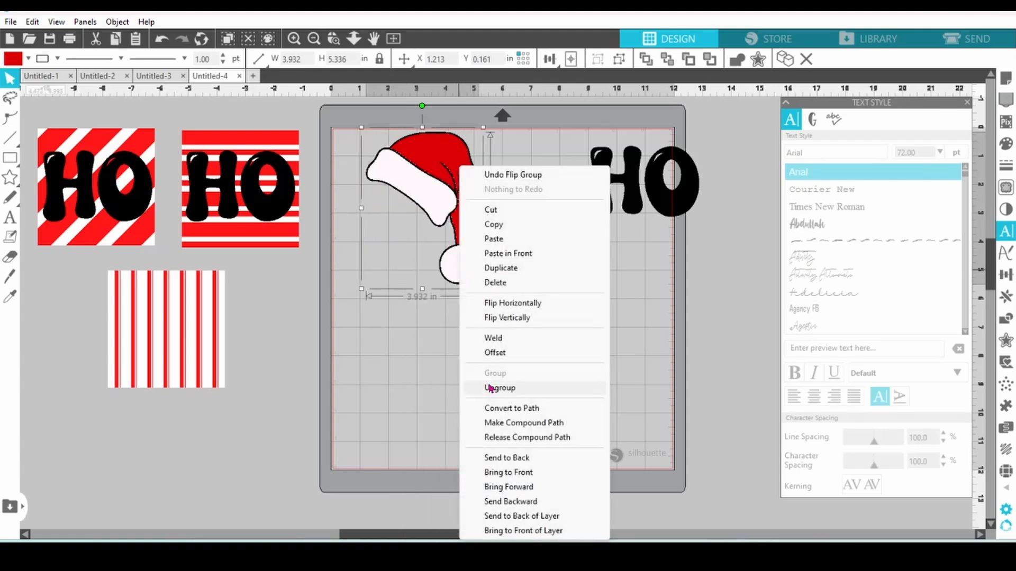
click(490, 389)
drag(458, 265, 414, 441)
Ungroup the coloured hat pieces and move the red part away from the white brim and pompom.
right_click(405, 370)
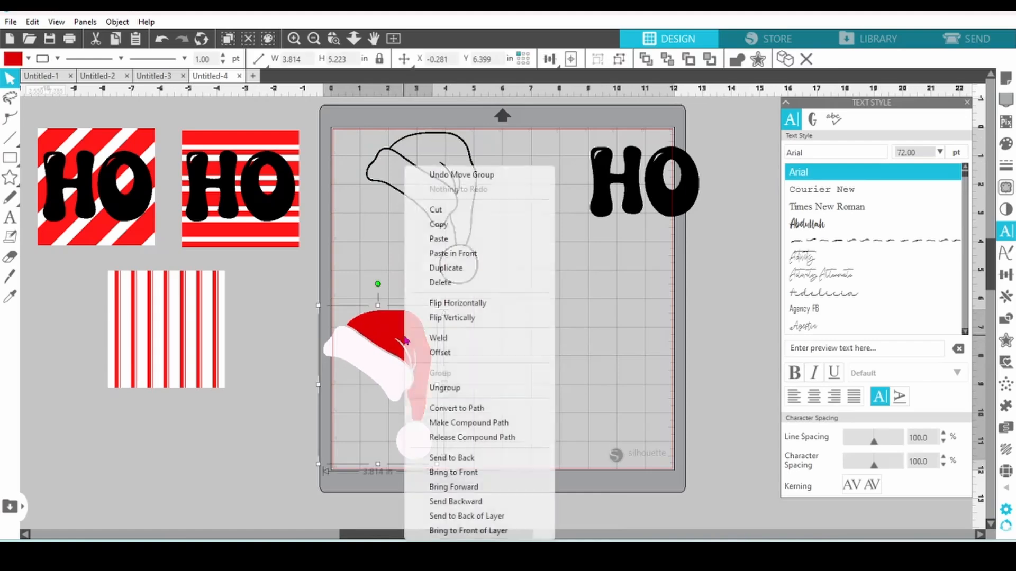
click(441, 389)
drag(373, 333, 547, 343)
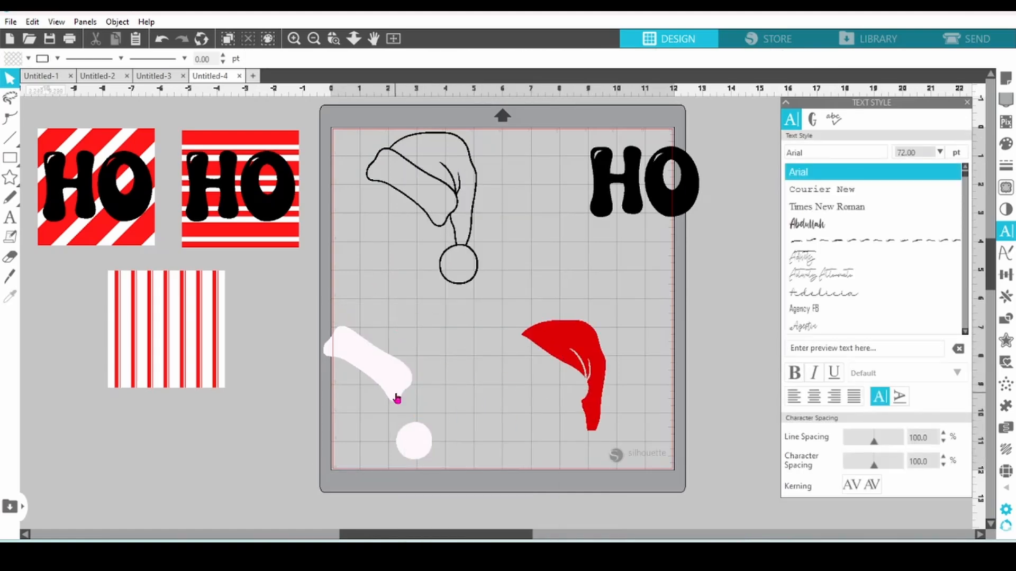
Release the compound path of the black Santa hat outline and move the solid hat and pompom silhouette below the inner pieces.
click(432, 225)
right_click(433, 222)
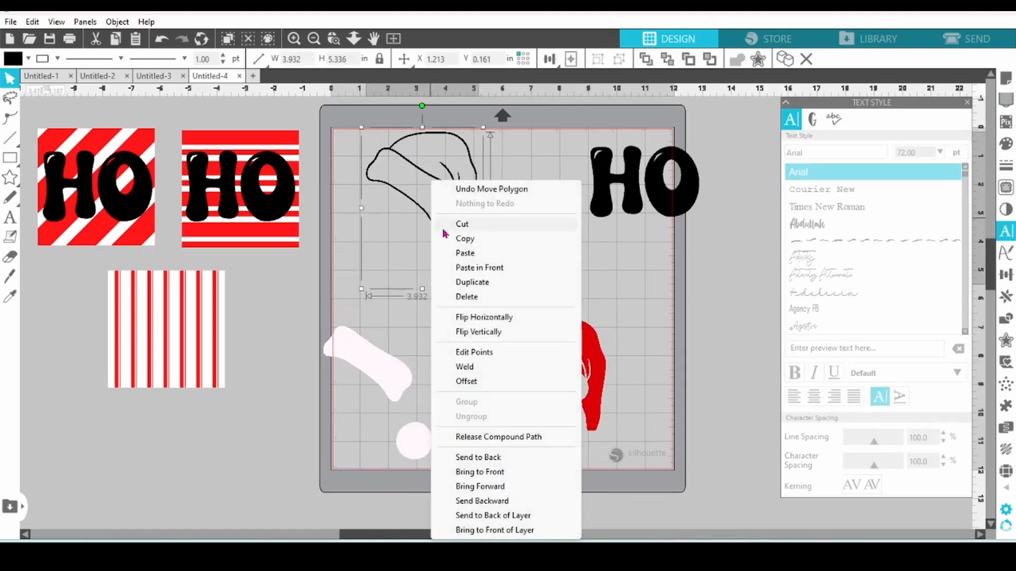
click(501, 437)
click(485, 390)
drag(454, 292, 542, 492)
click(543, 492)
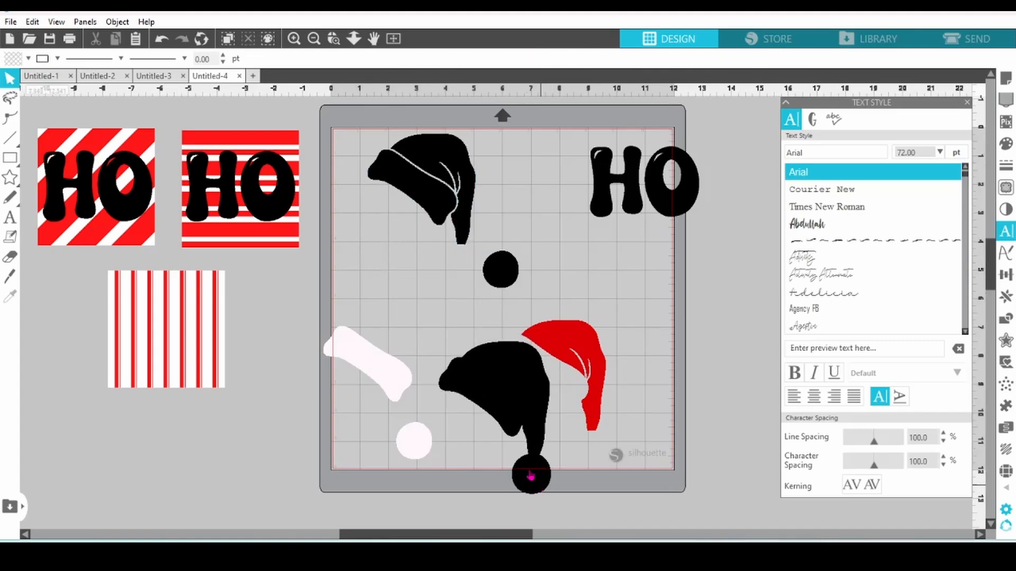
Delete the inner black hat and pompom pieces left in the upper part of the mat.
drag(339, 107, 480, 236)
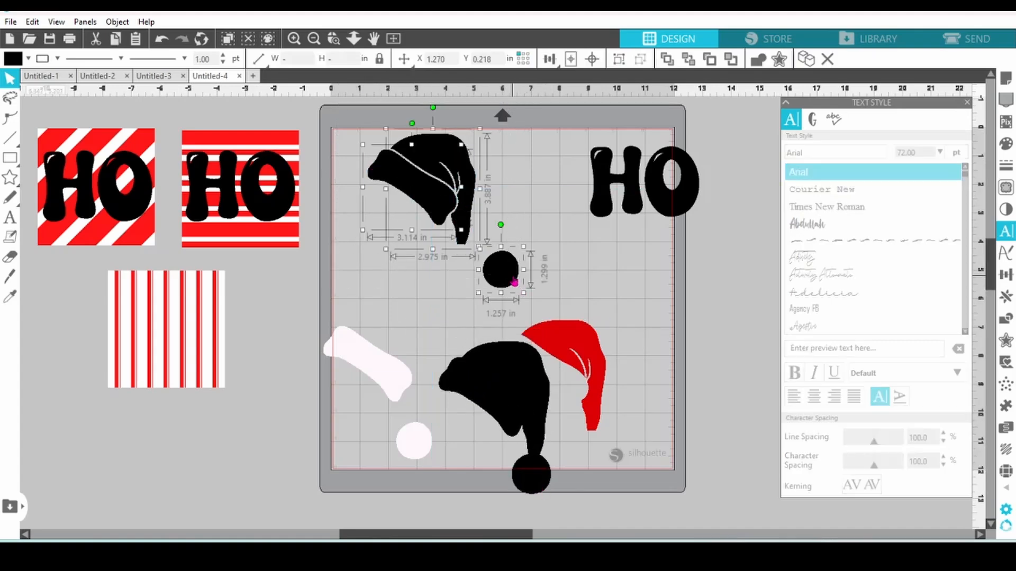
right_click(515, 281)
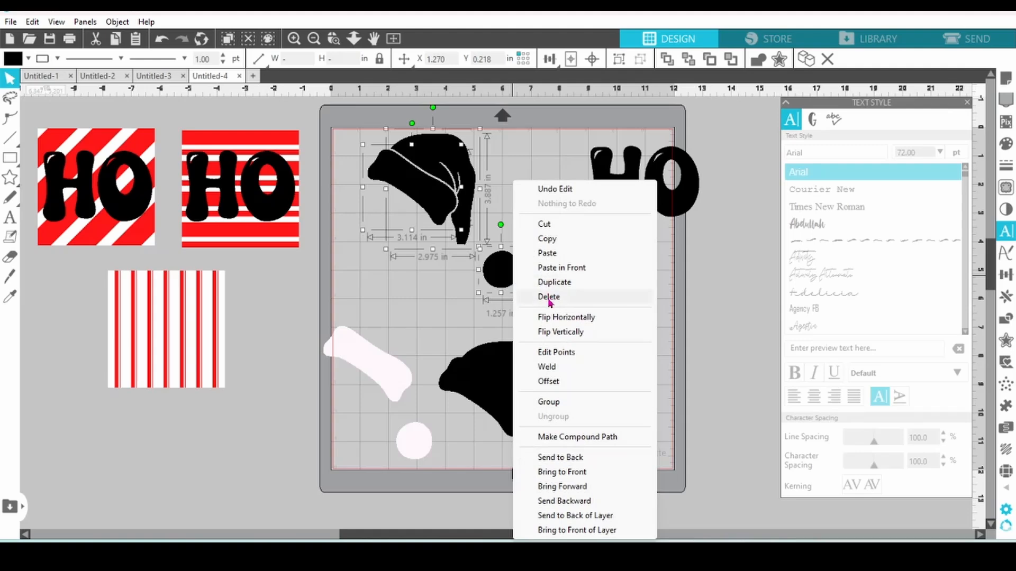
click(548, 297)
Move the HO text above the coloured hat assembled on its black backing, and group the hat's pieces.
drag(601, 219, 439, 254)
click(526, 401)
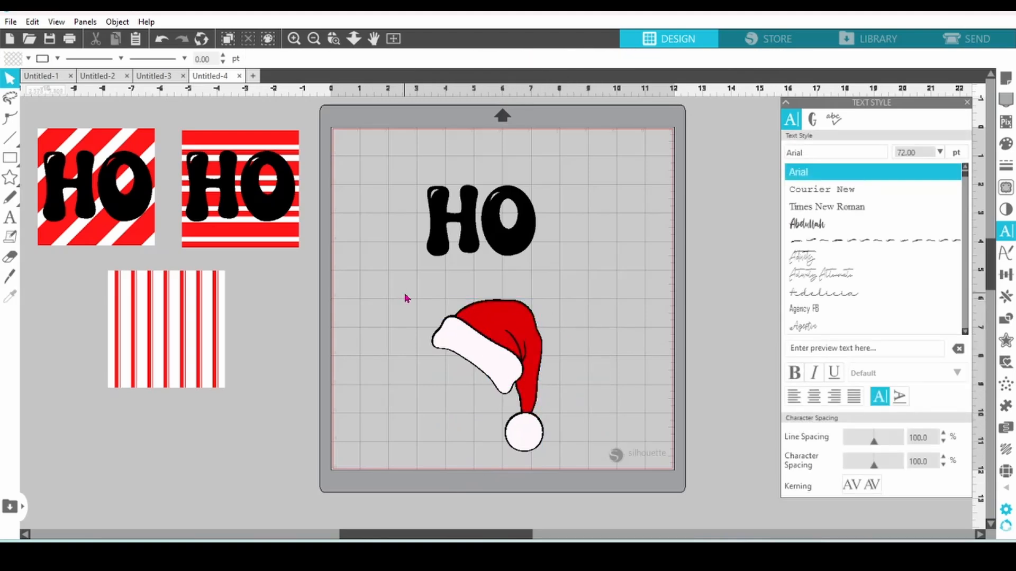
drag(406, 297, 551, 463)
right_click(545, 439)
click(580, 272)
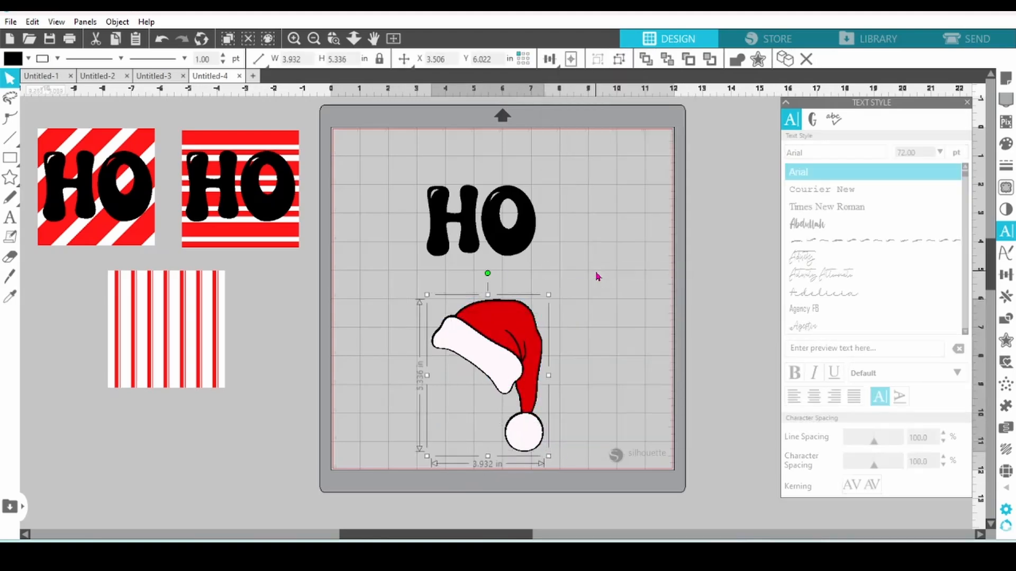
Shrink the Santa hat to about 2.71 × 3.68 in and place it over the upper right of the O.
drag(519, 344, 562, 194)
drag(591, 306, 567, 257)
drag(542, 219, 557, 226)
Ungroup the Santa hat and the HO text, and move the white brim and pompom off the black backing.
right_click(558, 226)
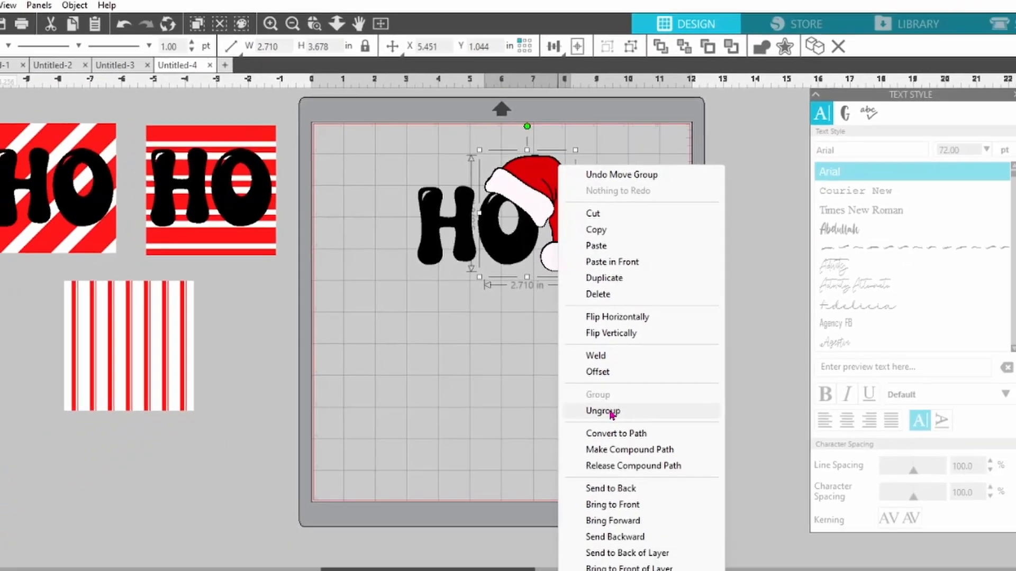
click(647, 524)
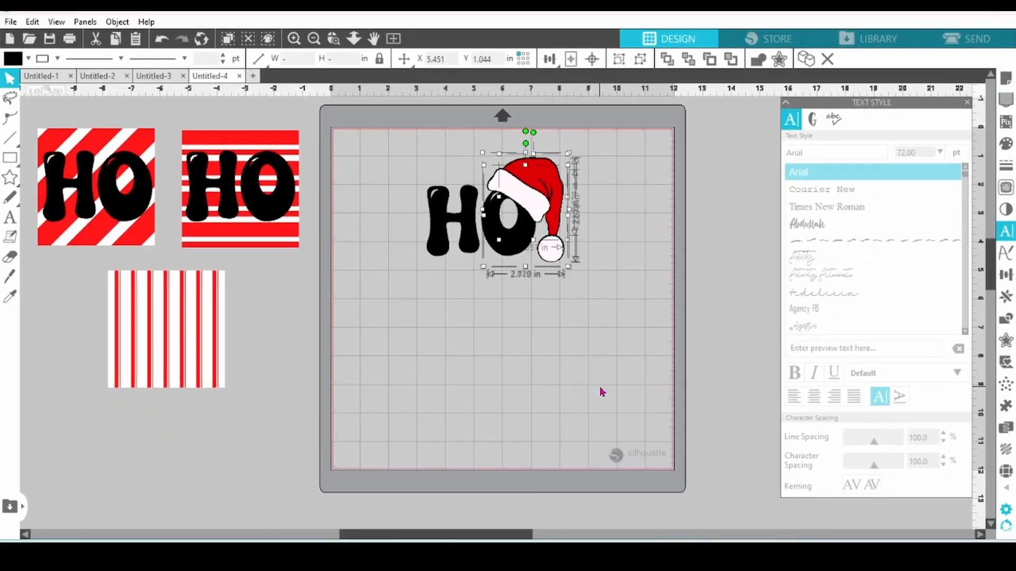
click(472, 248)
right_click(471, 249)
click(500, 391)
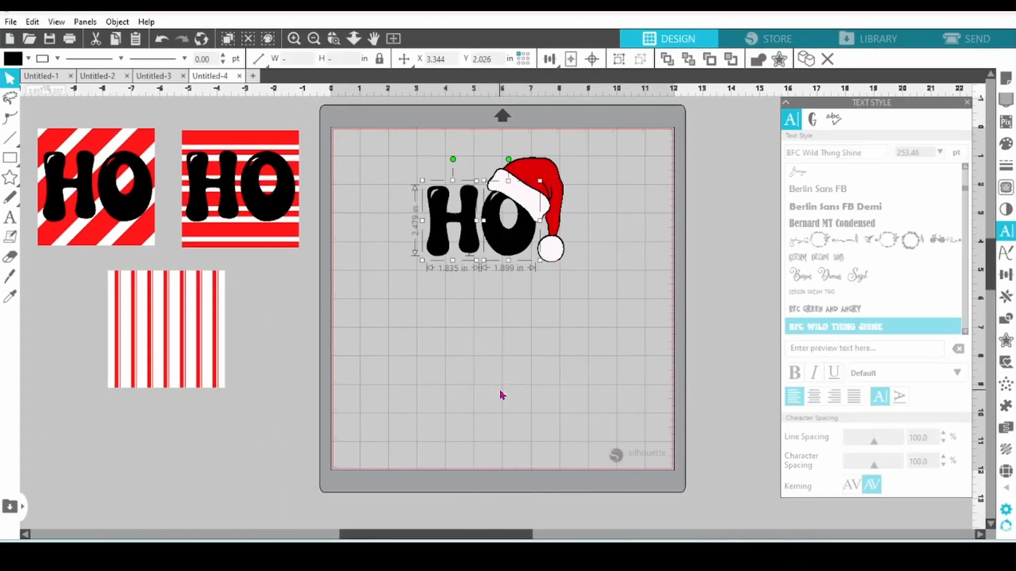
click(502, 394)
drag(526, 211, 587, 225)
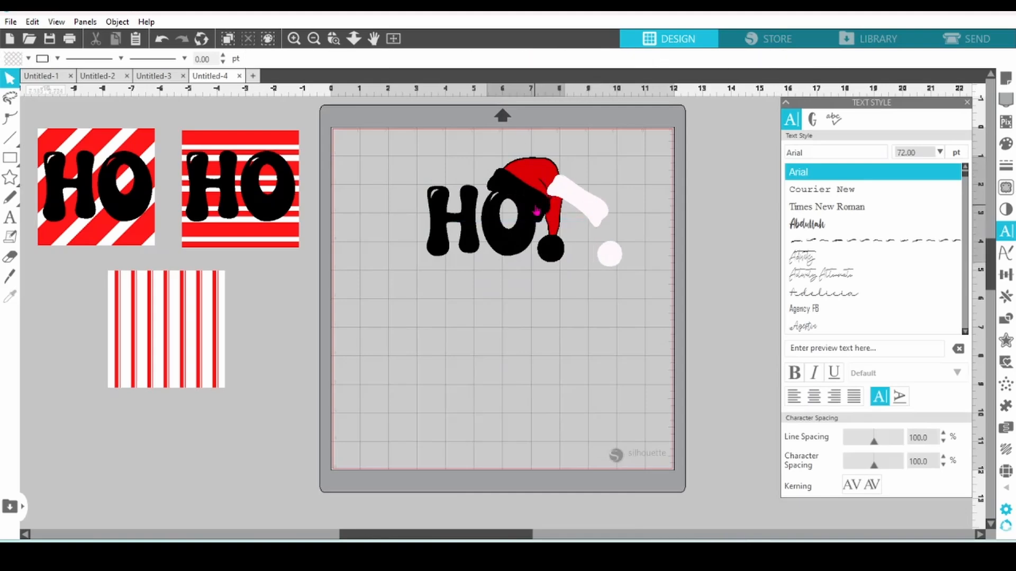
Weld the black hat backing to the letter O.
click(536, 211)
click(515, 244)
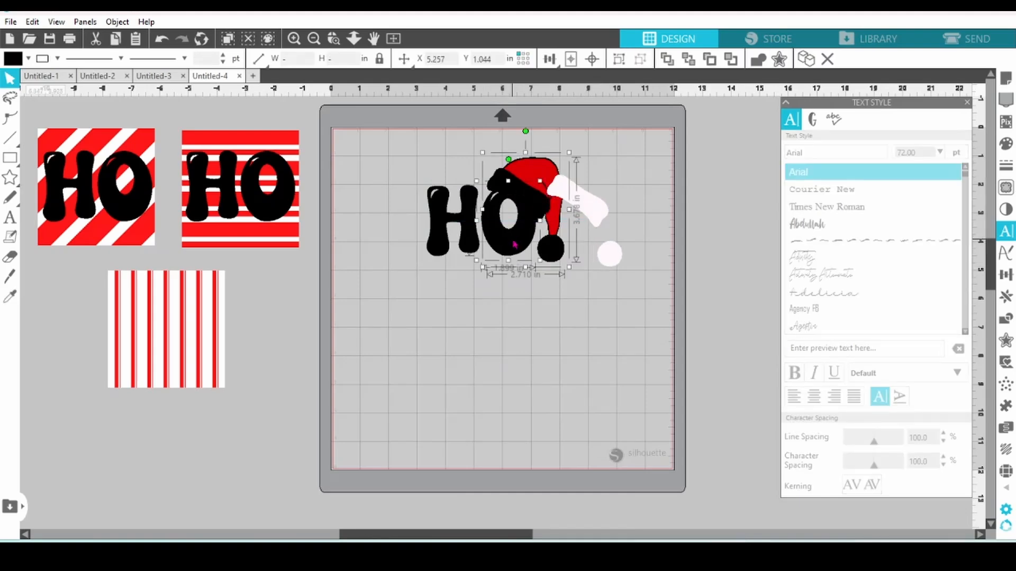
right_click(514, 245)
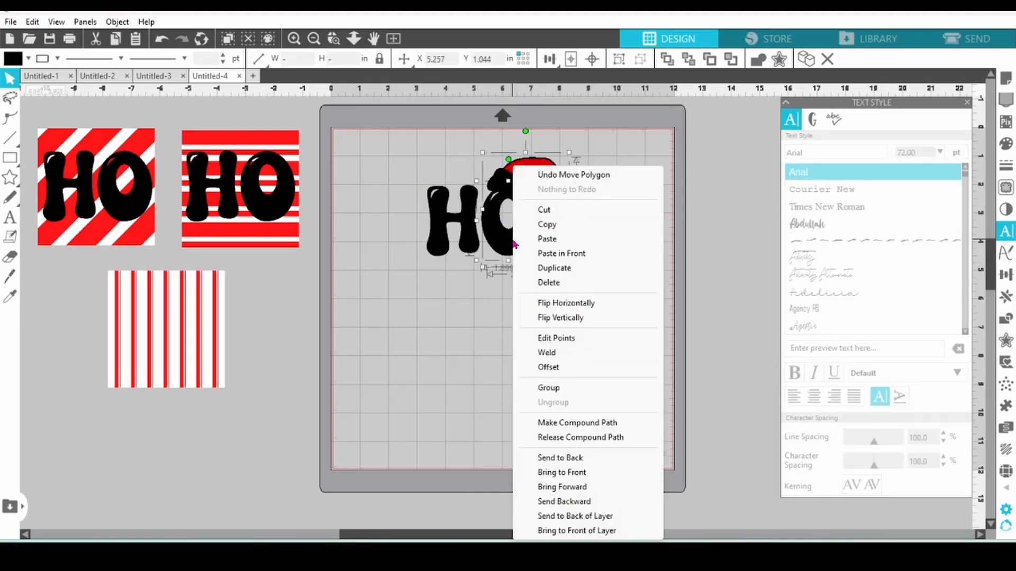
click(562, 358)
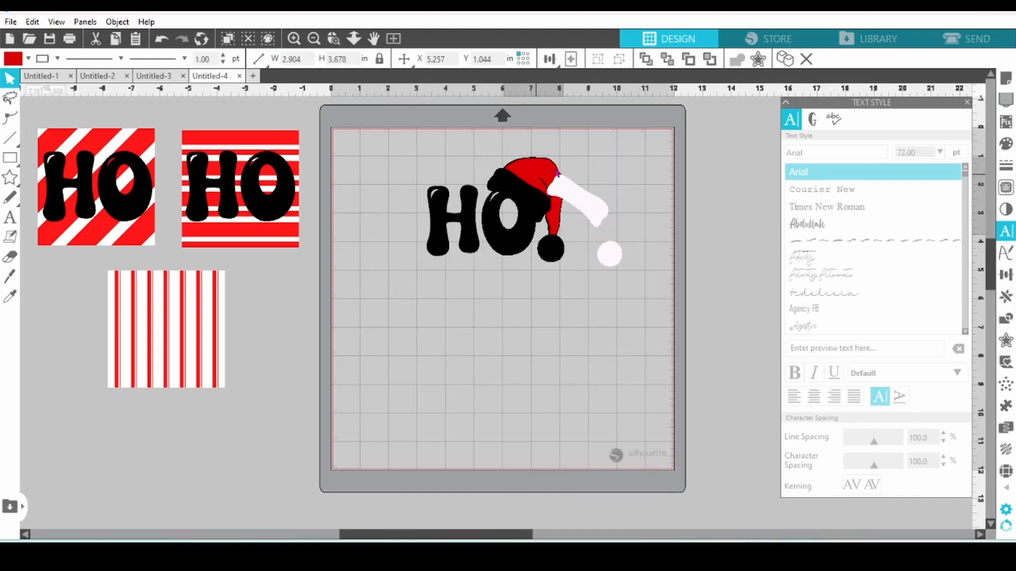
Move the red hat part aside, try moving the welded O upward, and undo that last move.
drag(530, 183, 591, 166)
drag(487, 156, 486, 105)
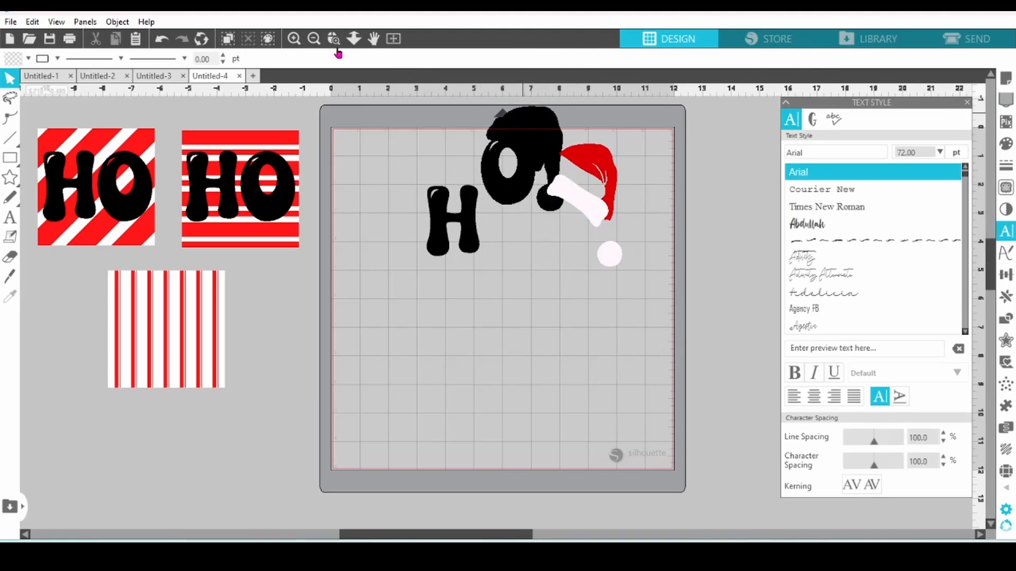
click(162, 39)
Place the white and red hat parts back on the black backing and group them with the HO lettering.
drag(541, 197, 516, 192)
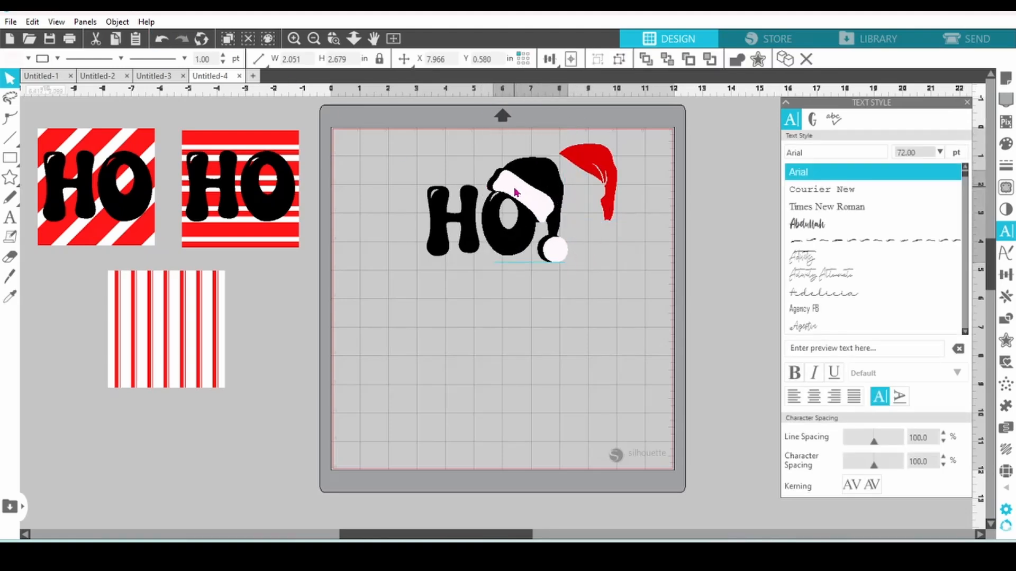
drag(582, 157, 534, 181)
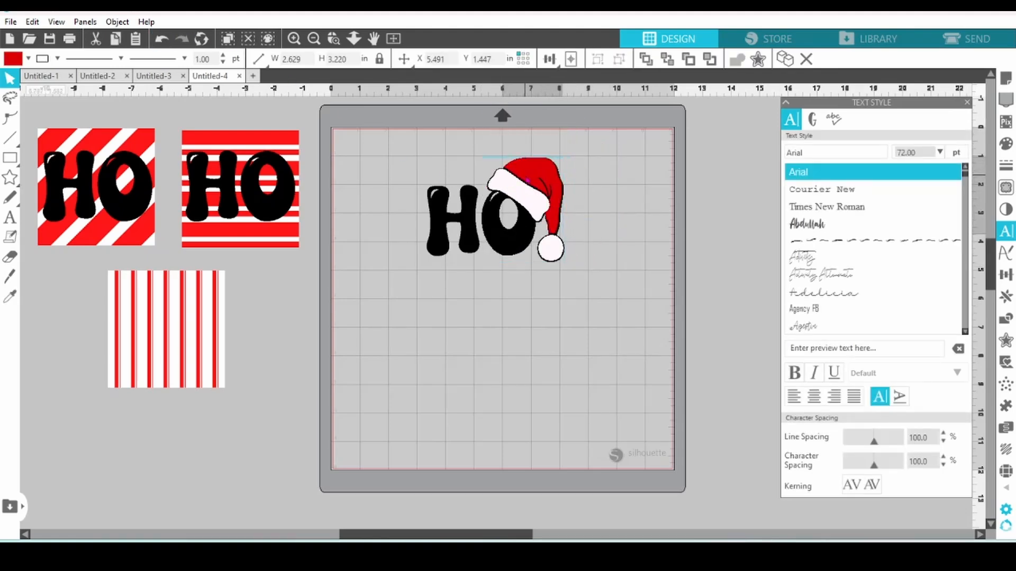
right_click(503, 151)
click(556, 373)
Place the grouped HO with hat on the vertically striped square, resized to about 3.29 × 2.51 in and tilted counterclockwise.
drag(503, 222, 208, 268)
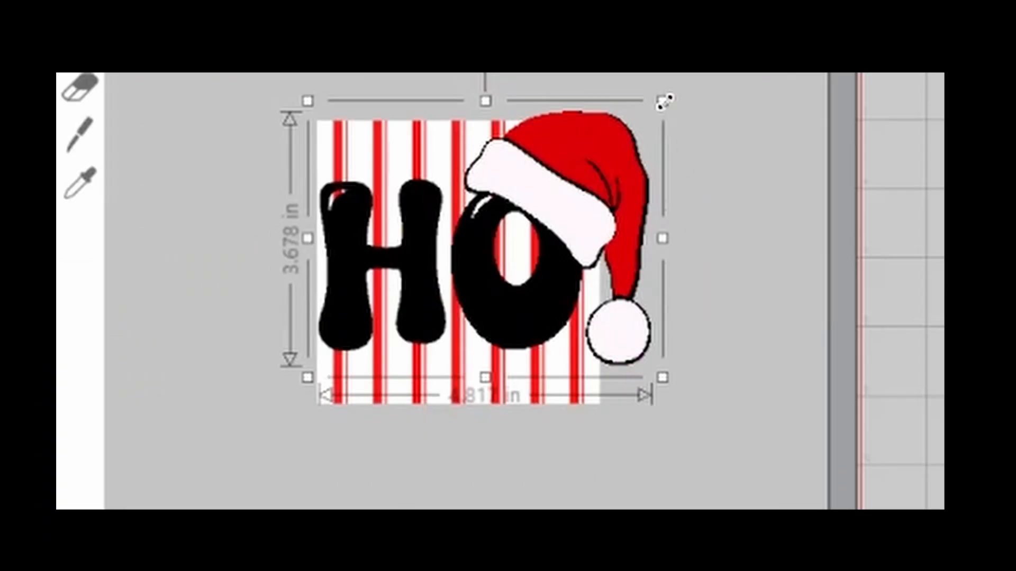
drag(664, 100, 597, 153)
drag(454, 100, 401, 109)
drag(488, 218, 494, 209)
click(555, 123)
click(521, 190)
drag(559, 106, 534, 143)
drag(495, 223, 507, 208)
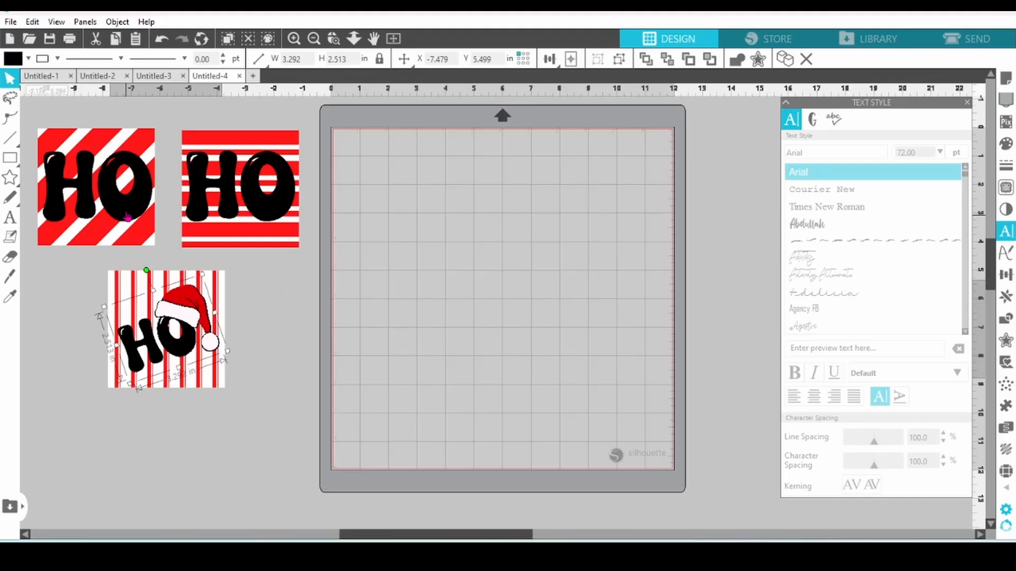
Move the two plain HO texts side by side to the mat's upper left and the hatted HO onto the mat.
drag(127, 216, 420, 195)
click(297, 216)
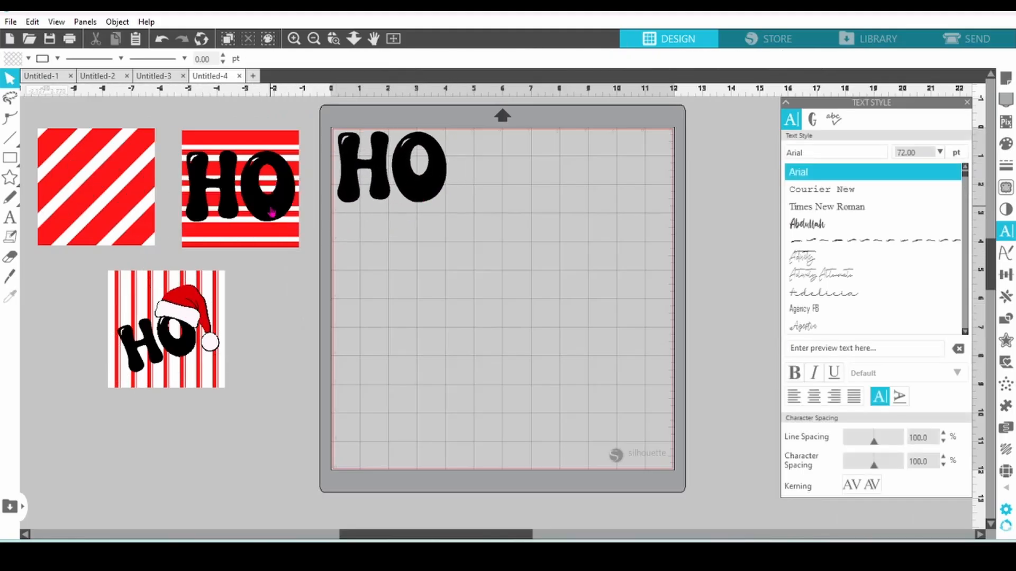
drag(271, 212, 534, 191)
drag(349, 352, 520, 314)
Ungroup the hatted HO and move its white parts to the mat's lower left corner and the red part to the lower right.
right_click(520, 314)
click(551, 388)
click(556, 390)
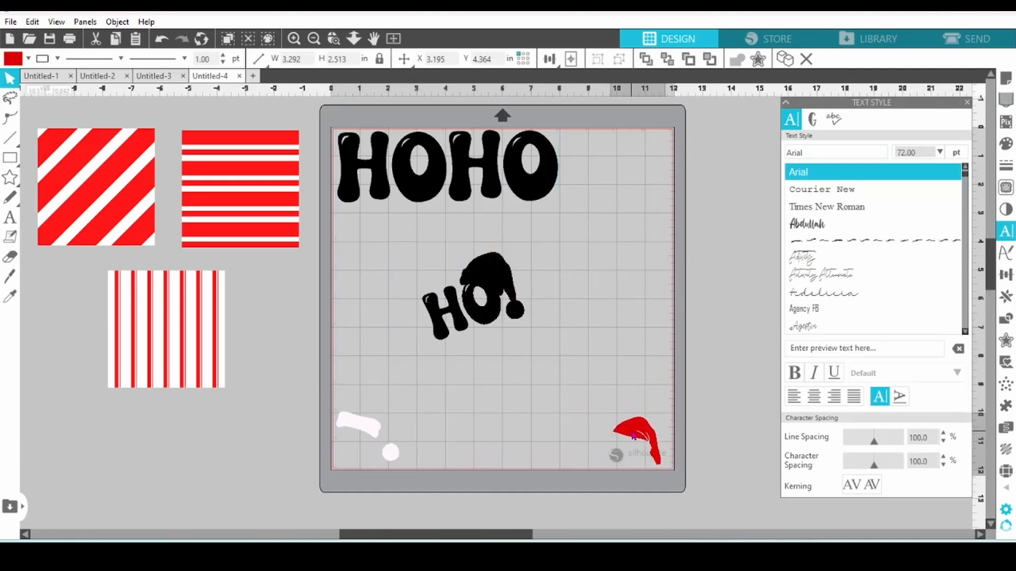
Group the black H and hatted O and move them to the mat's upper right beside the other HO texts.
right_click(513, 312)
click(537, 390)
drag(485, 318, 631, 206)
click(704, 260)
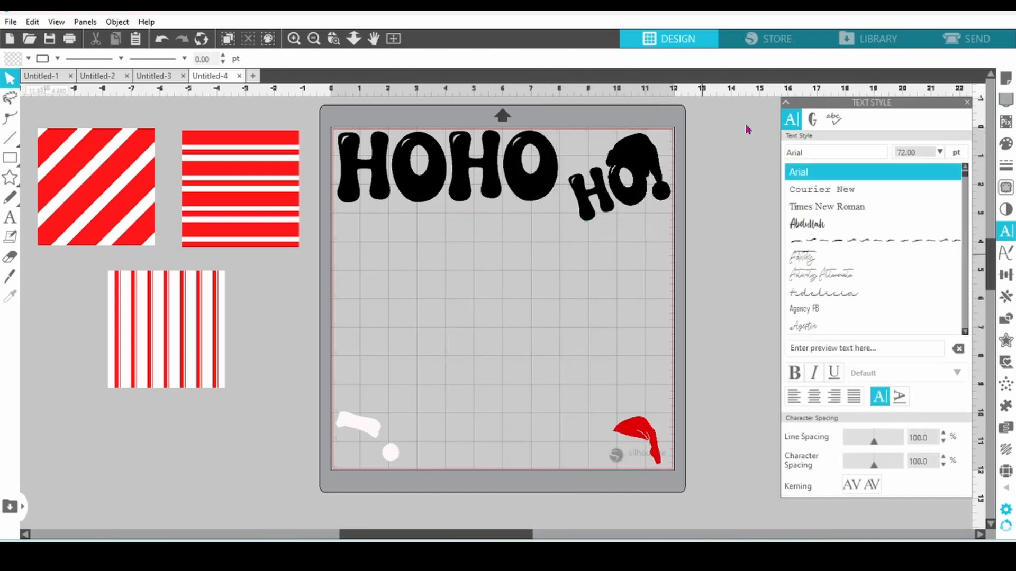
Review the send settings for cutting the lettering and hat pieces, and return to the design view.
click(955, 46)
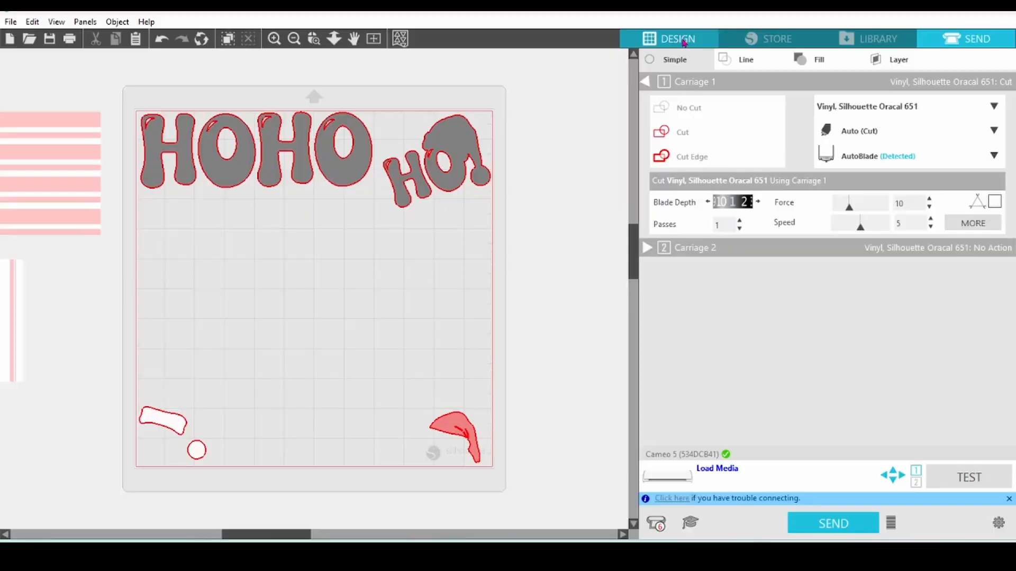
click(683, 43)
Group all the black HO lettering and move it, together with the red and white hat parts, off the mat.
right_click(625, 196)
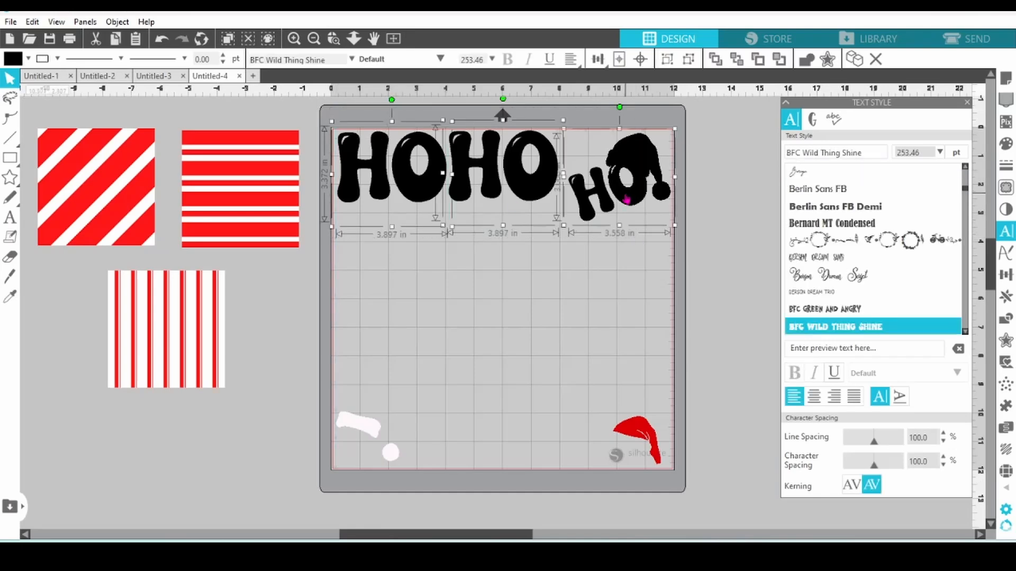
click(657, 375)
drag(642, 220, 951, 219)
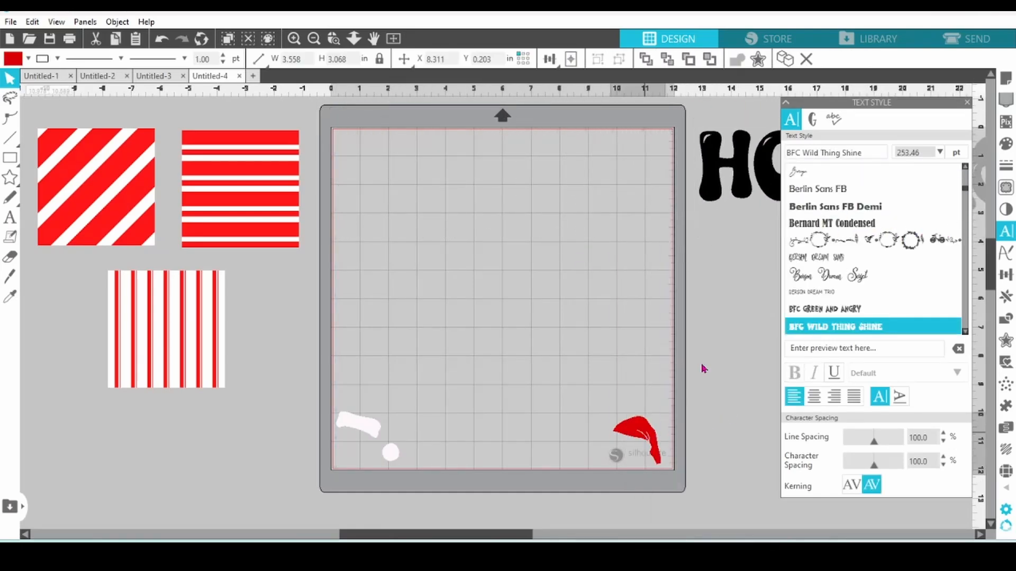
drag(634, 431, 724, 238)
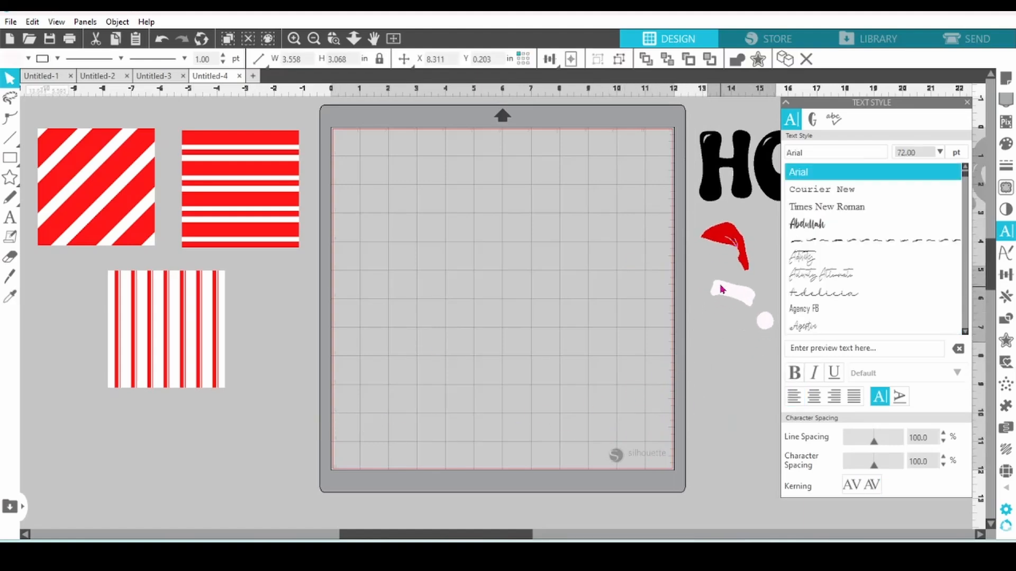
Move the three striped squares onto the mat and set the media size to Letter (8.5 × 11 in).
key(ctrl+a)
drag(208, 312, 507, 325)
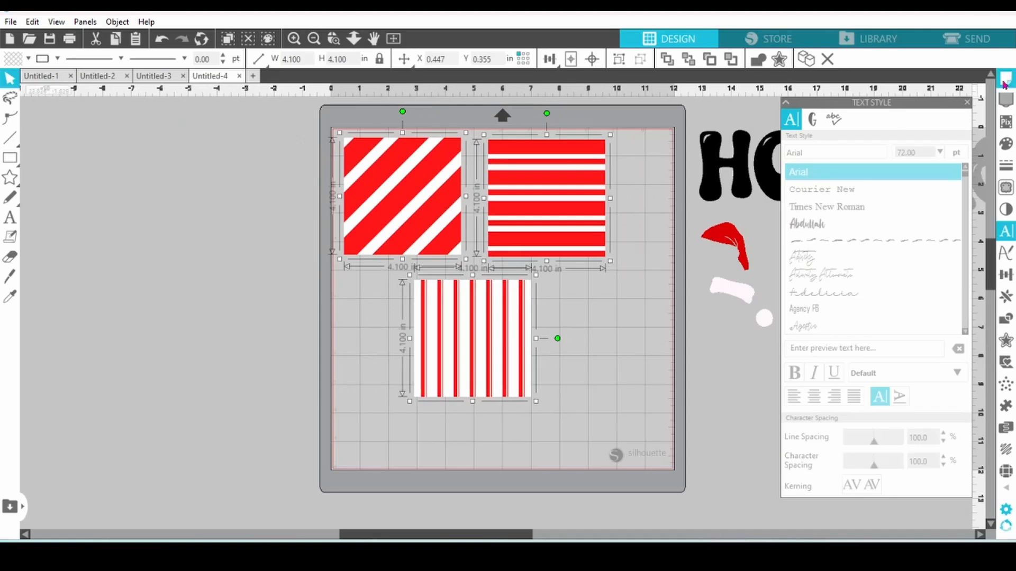
click(1007, 83)
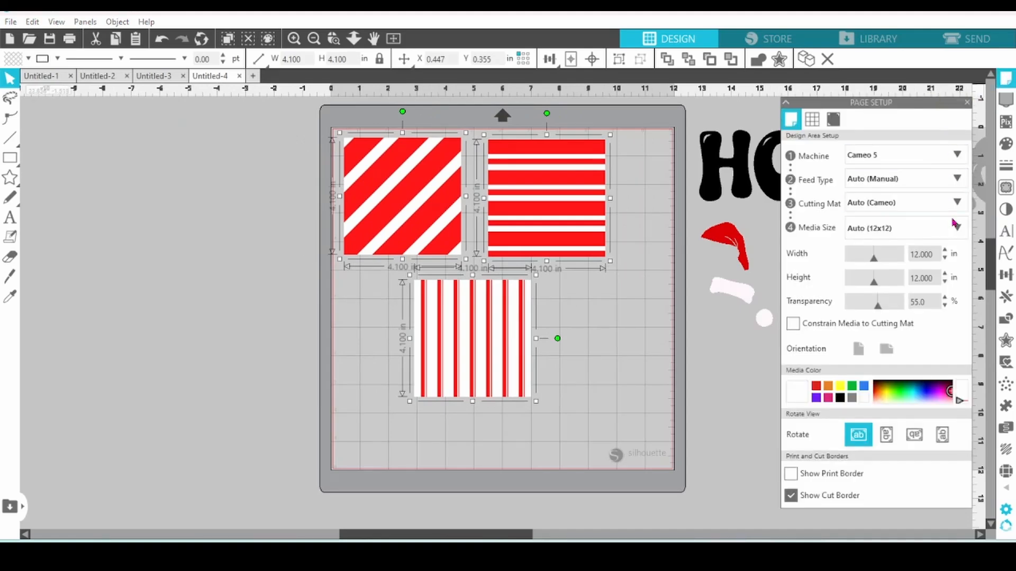
click(958, 230)
click(896, 324)
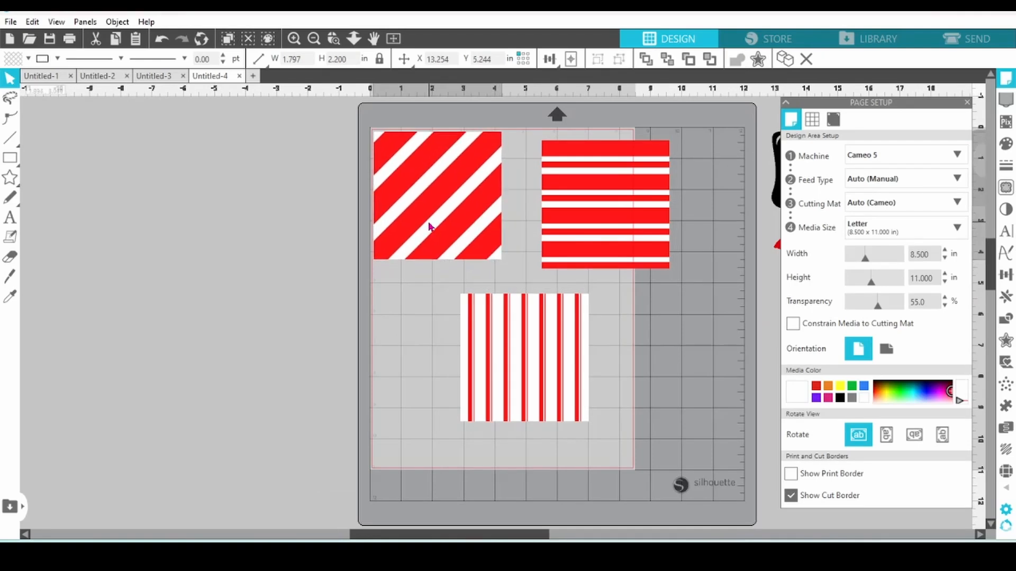
Arrange the striped squares on the page, horizontal stripes beside the diagonal ones and vertical stripes below them.
drag(618, 226, 587, 217)
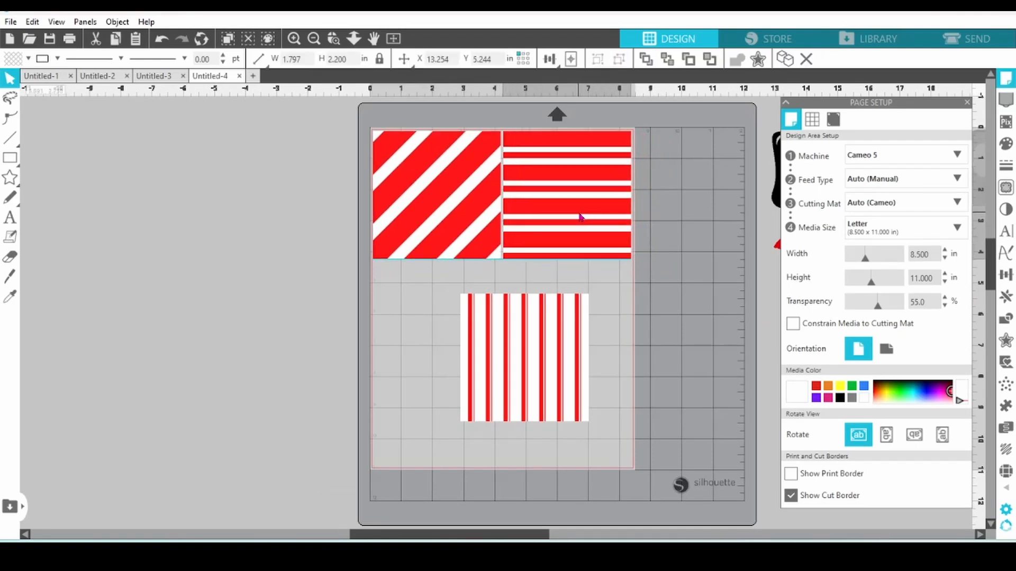
drag(514, 372, 428, 344)
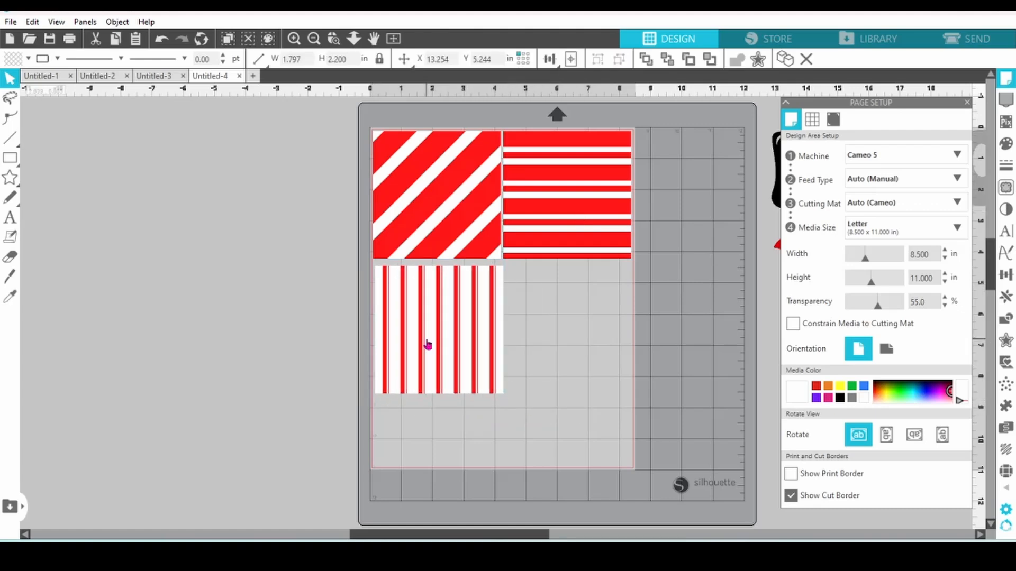